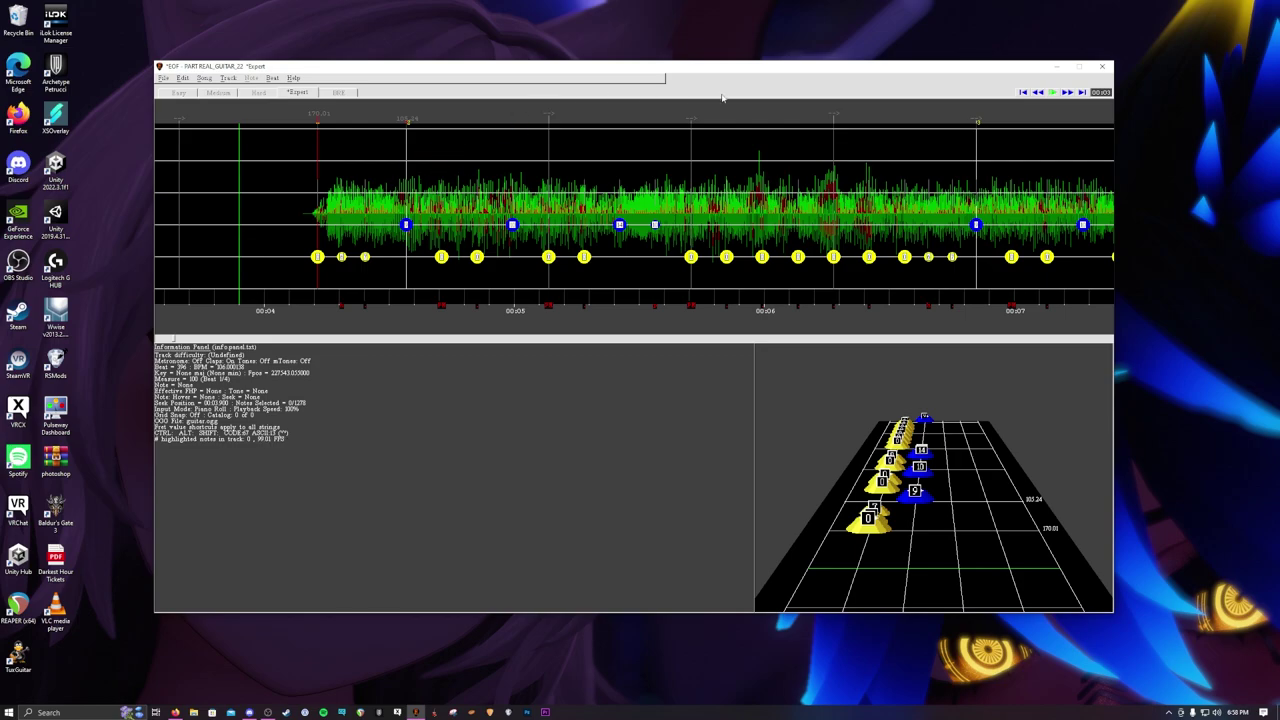
# Review the charted notes of PART REAL_GUITAR_22 from the song's intro through the section after 03:00.
pyautogui.press('Left')
pyautogui.press('Right')
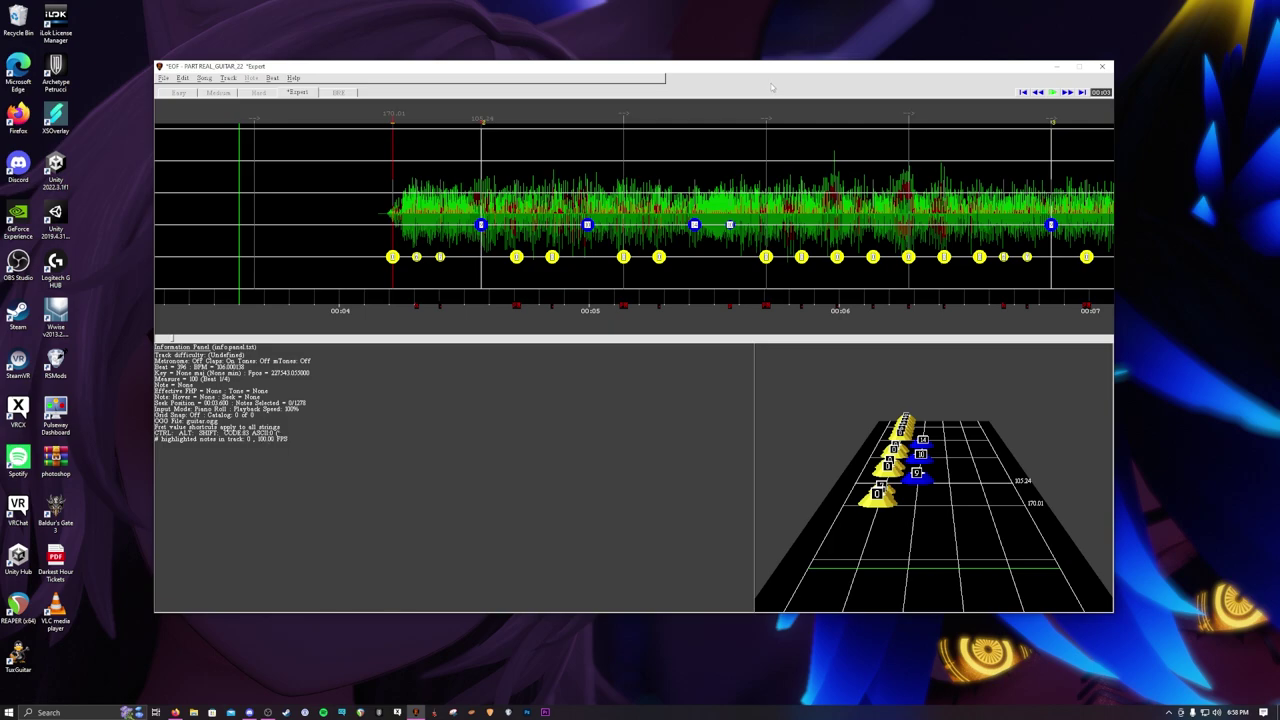
pyautogui.press('Right')
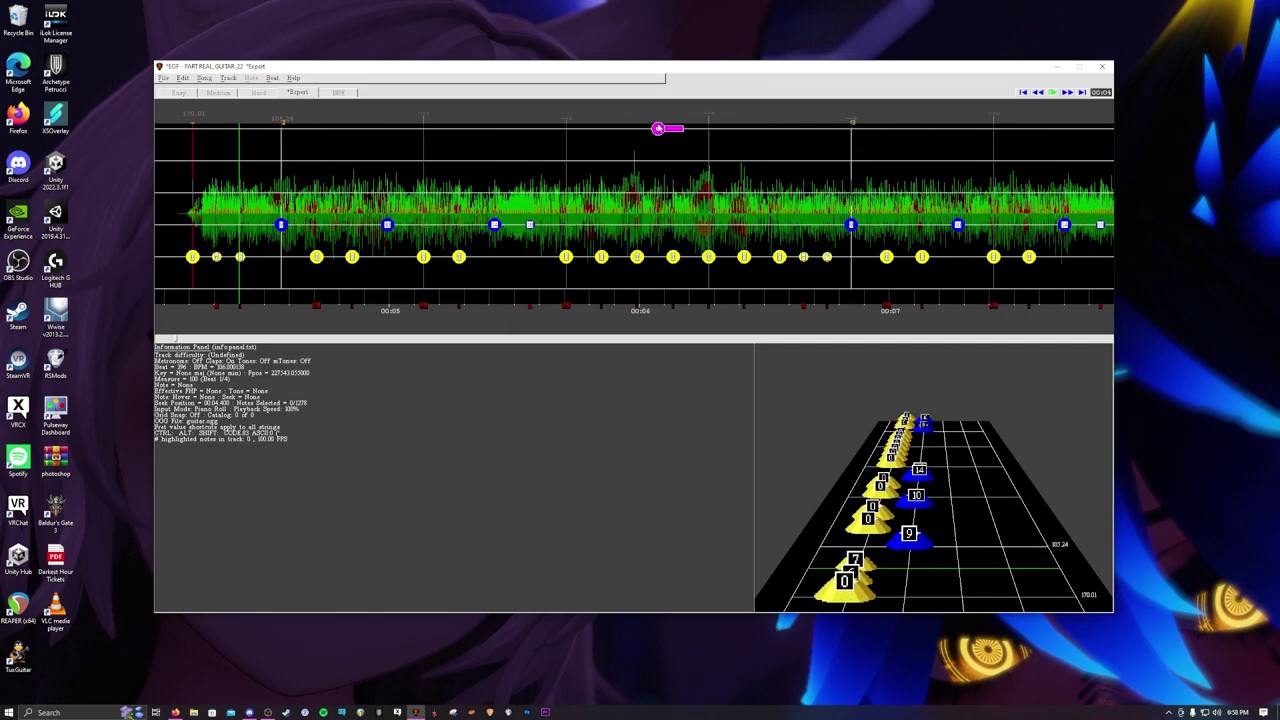
pyautogui.press('Left')
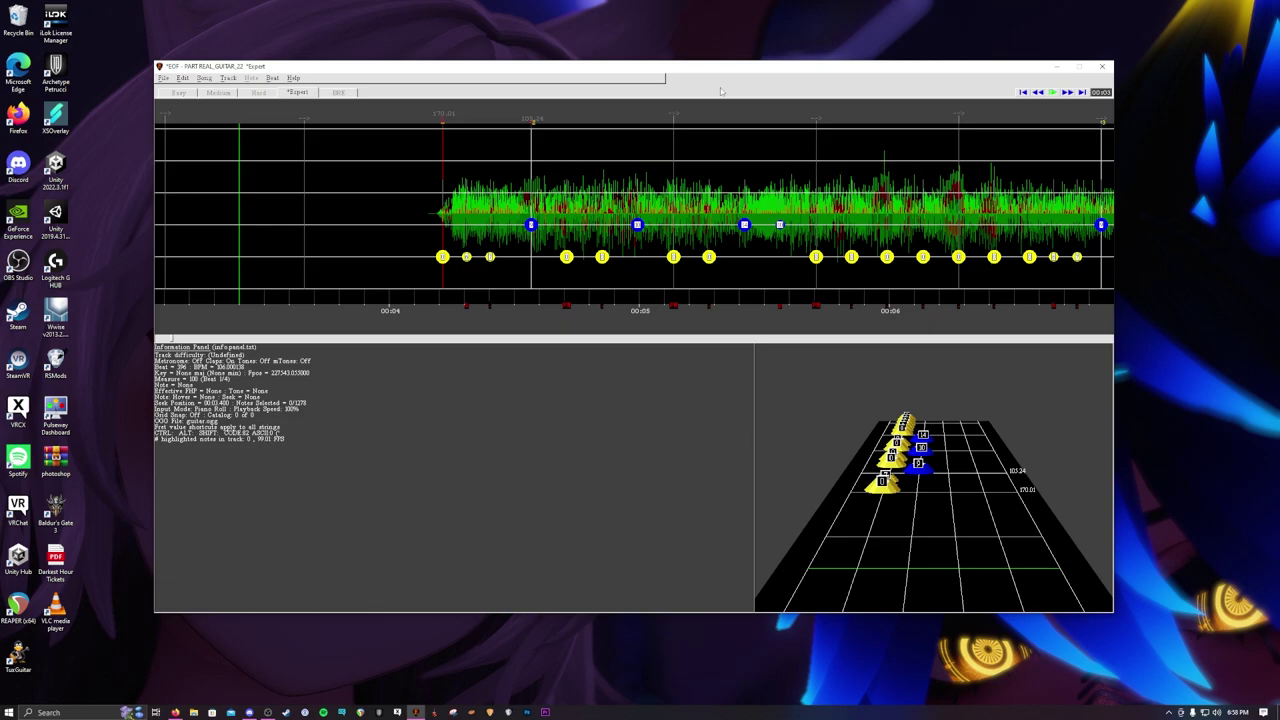
pyautogui.press('Right')
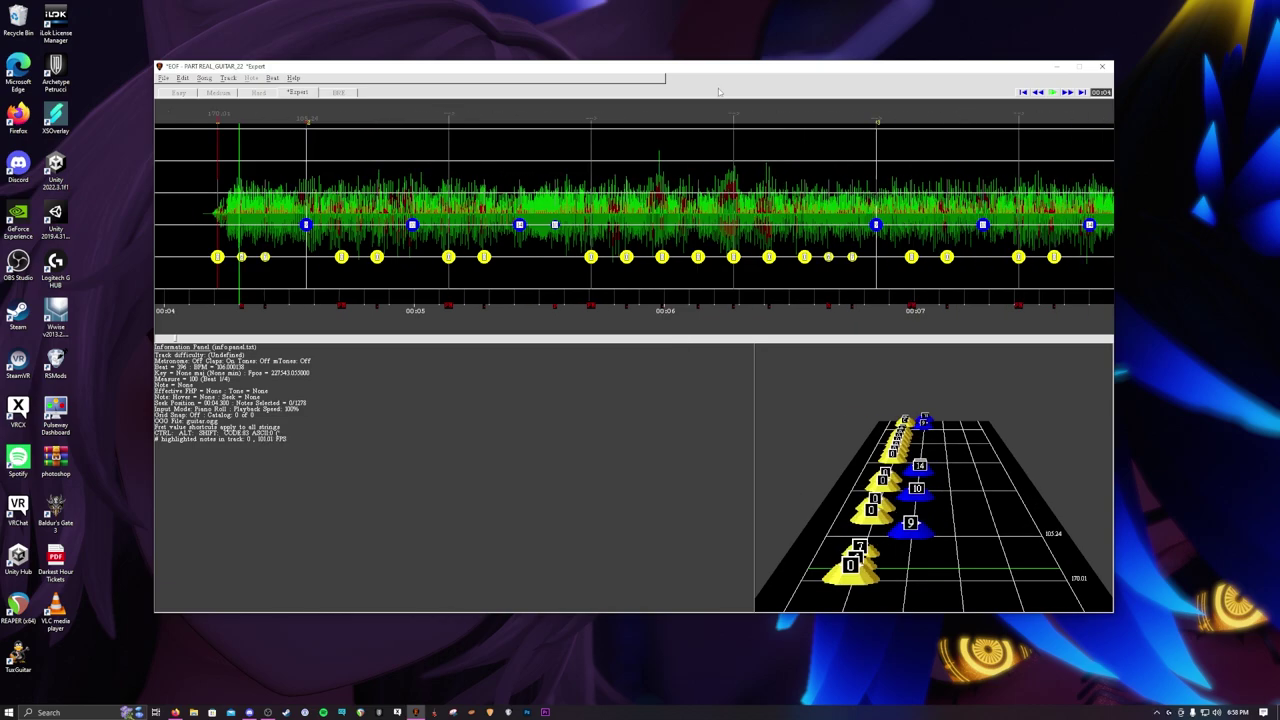
pyautogui.scroll(4, 719, 91)
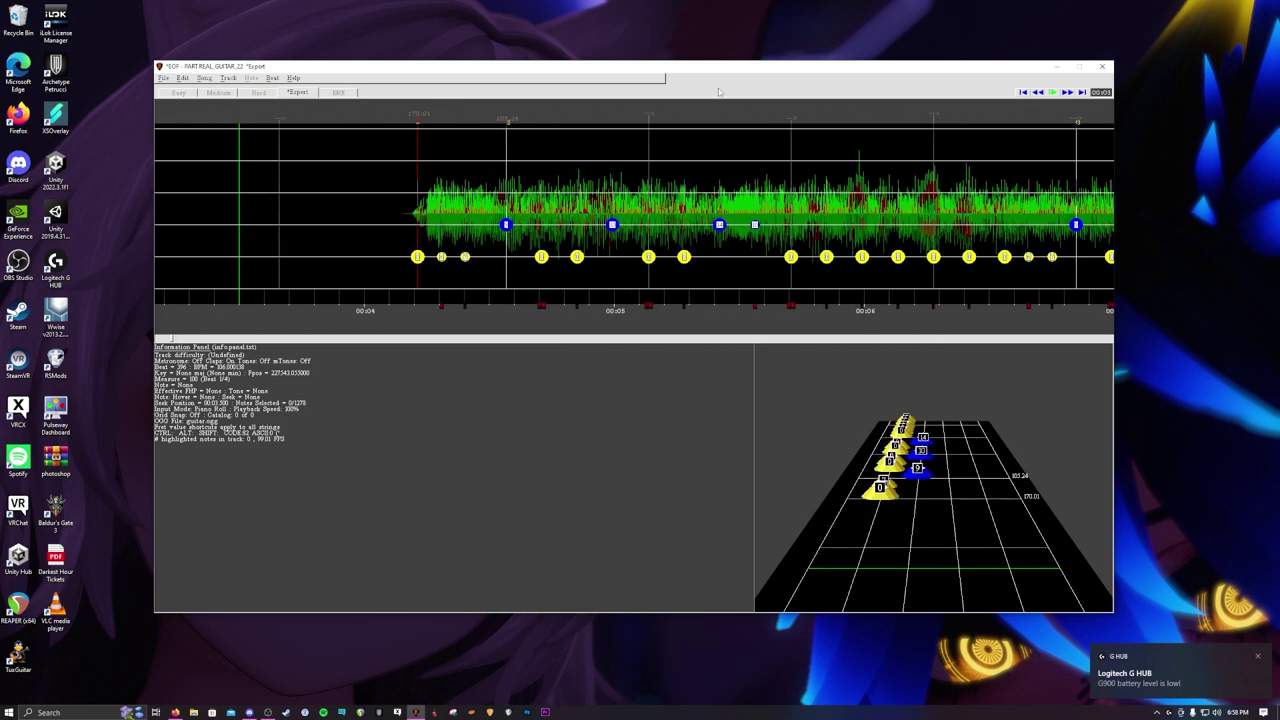
pyautogui.scroll(-3, 719, 91)
pyautogui.scroll(-20, 719, 92)
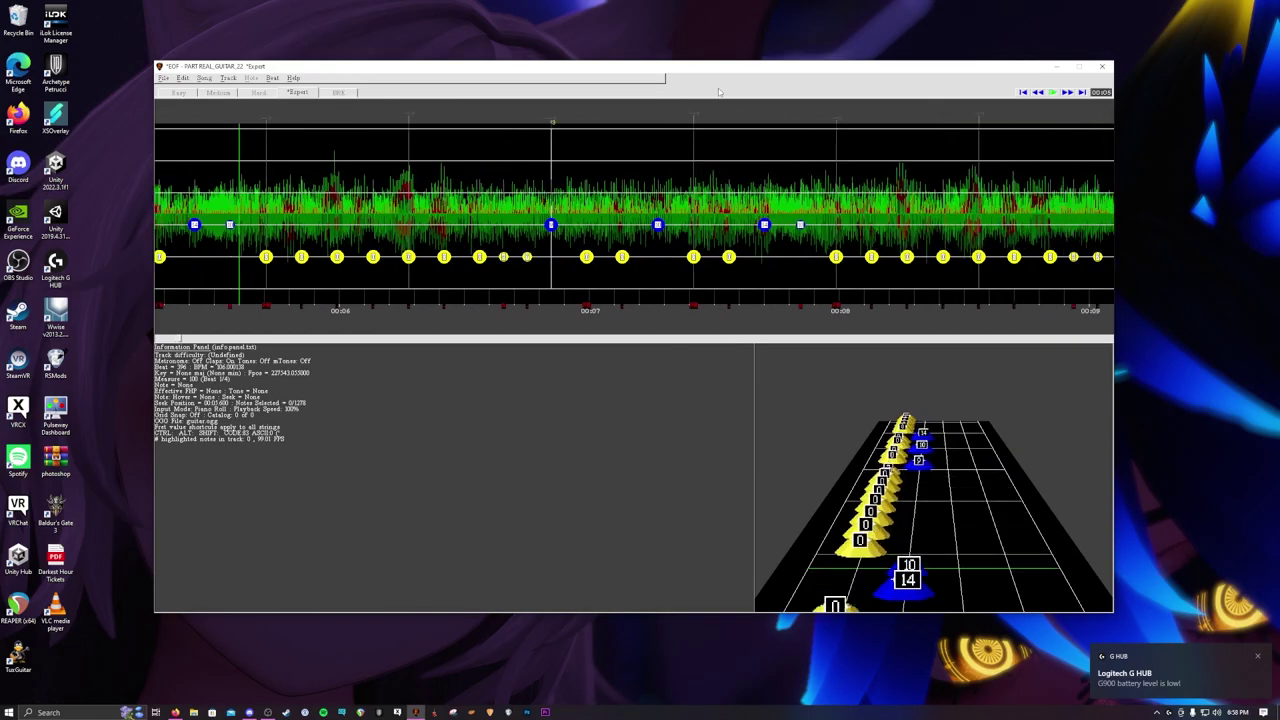
pyautogui.scroll(-20, 718, 91)
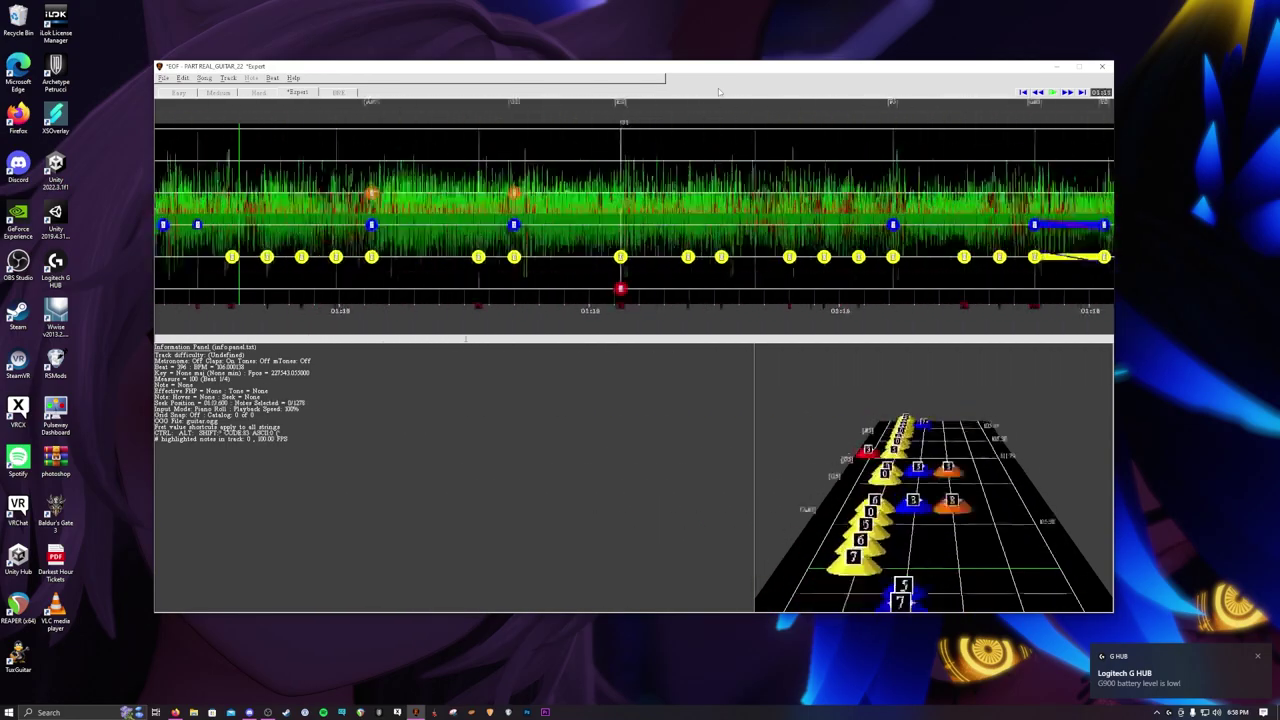
pyautogui.scroll(-20, 718, 91)
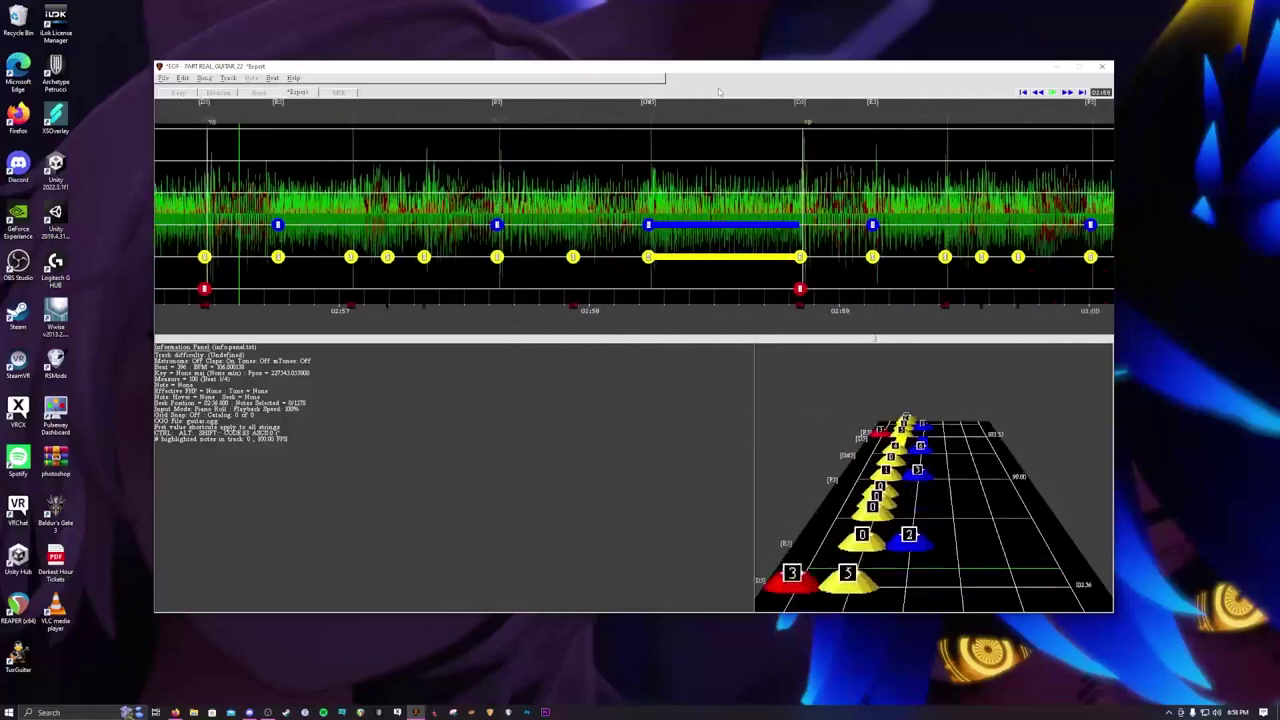
pyautogui.scroll(-10, 718, 91)
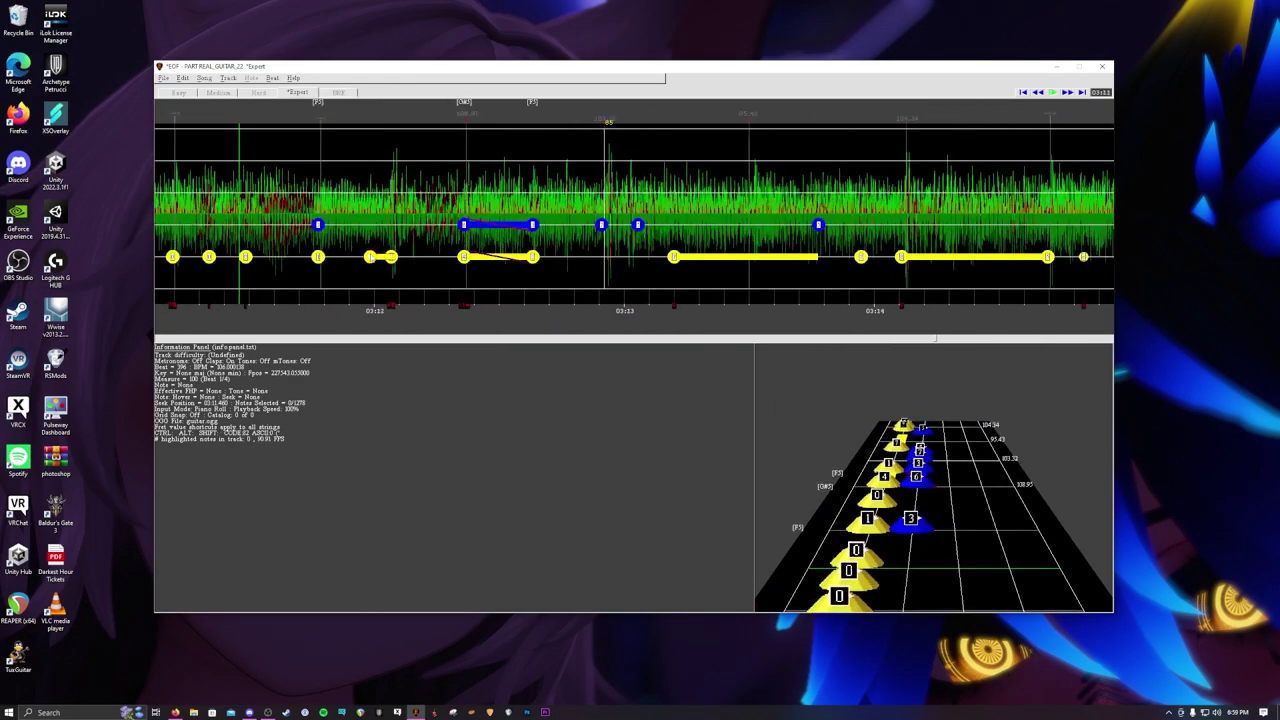
pyautogui.press('Left')
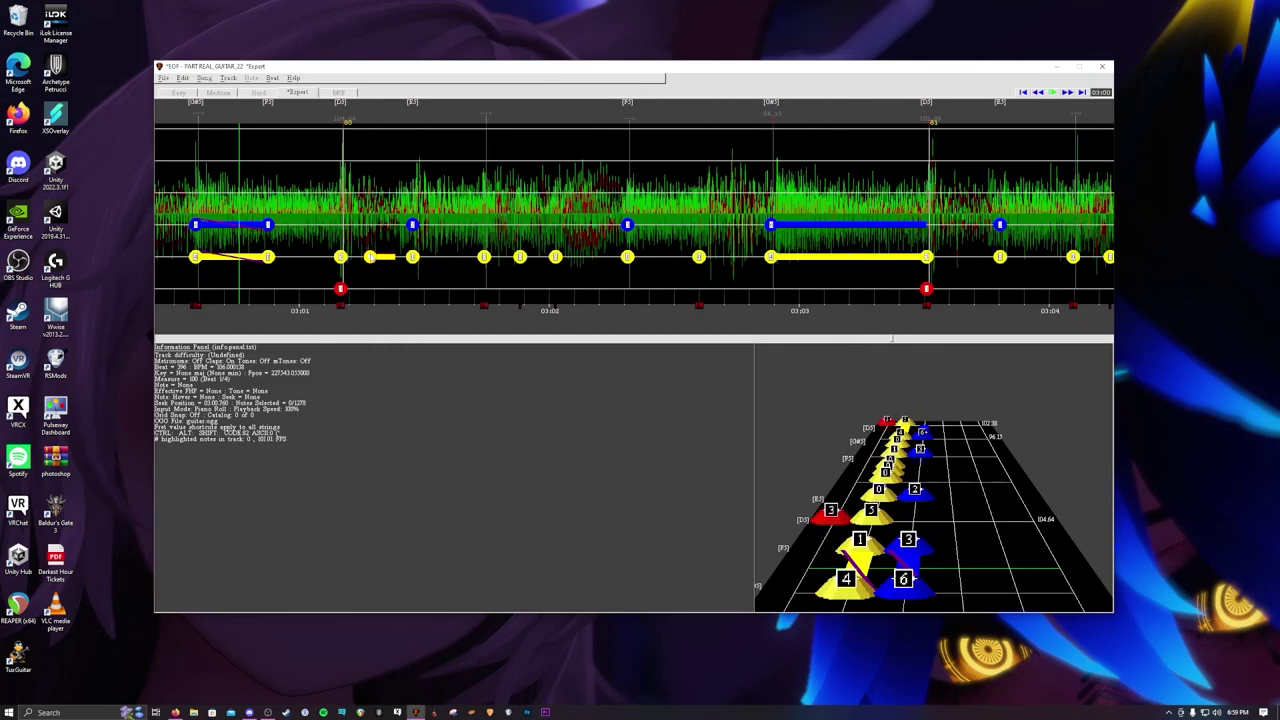
pyautogui.press('Right')
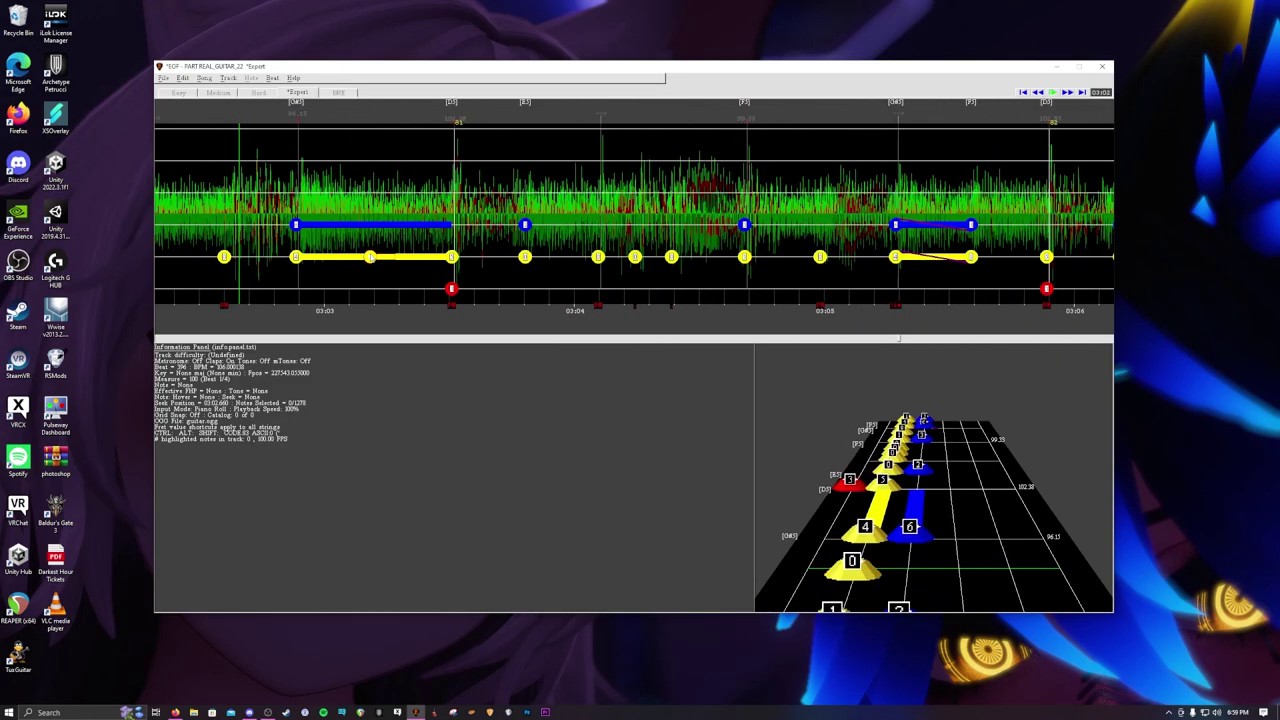
pyautogui.press('Left')
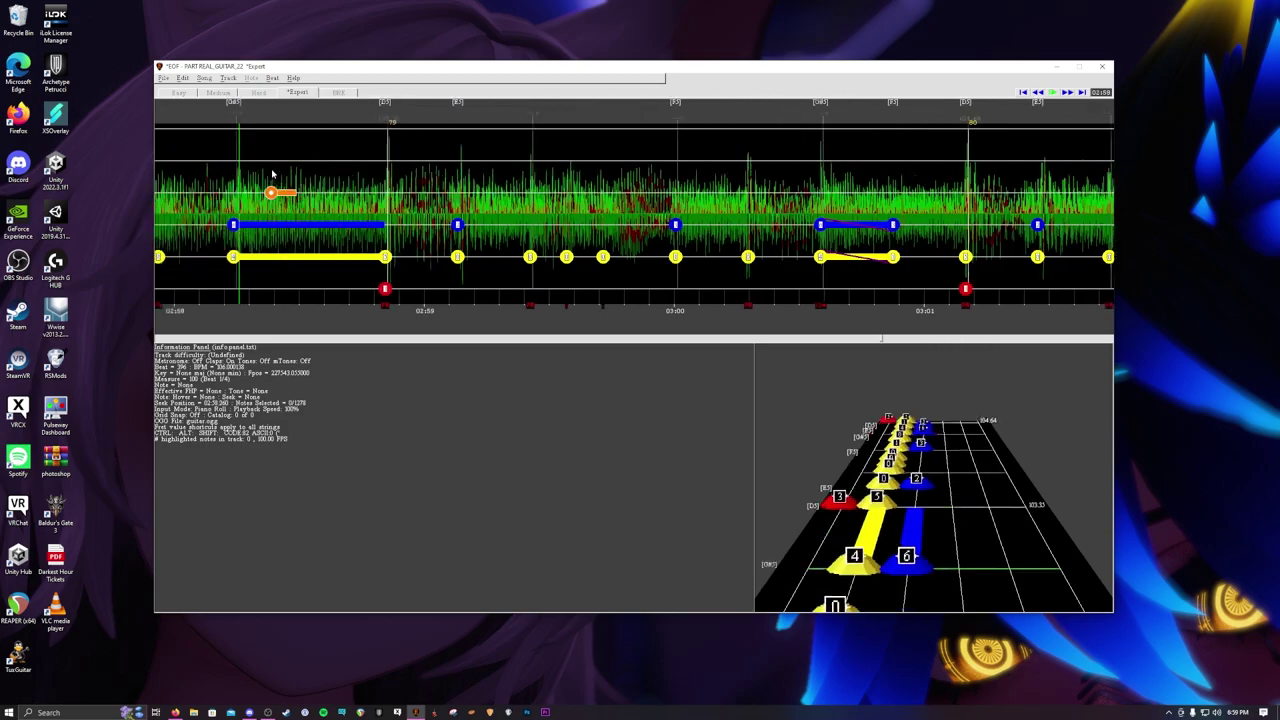
pyautogui.scroll(-8, 271, 173)
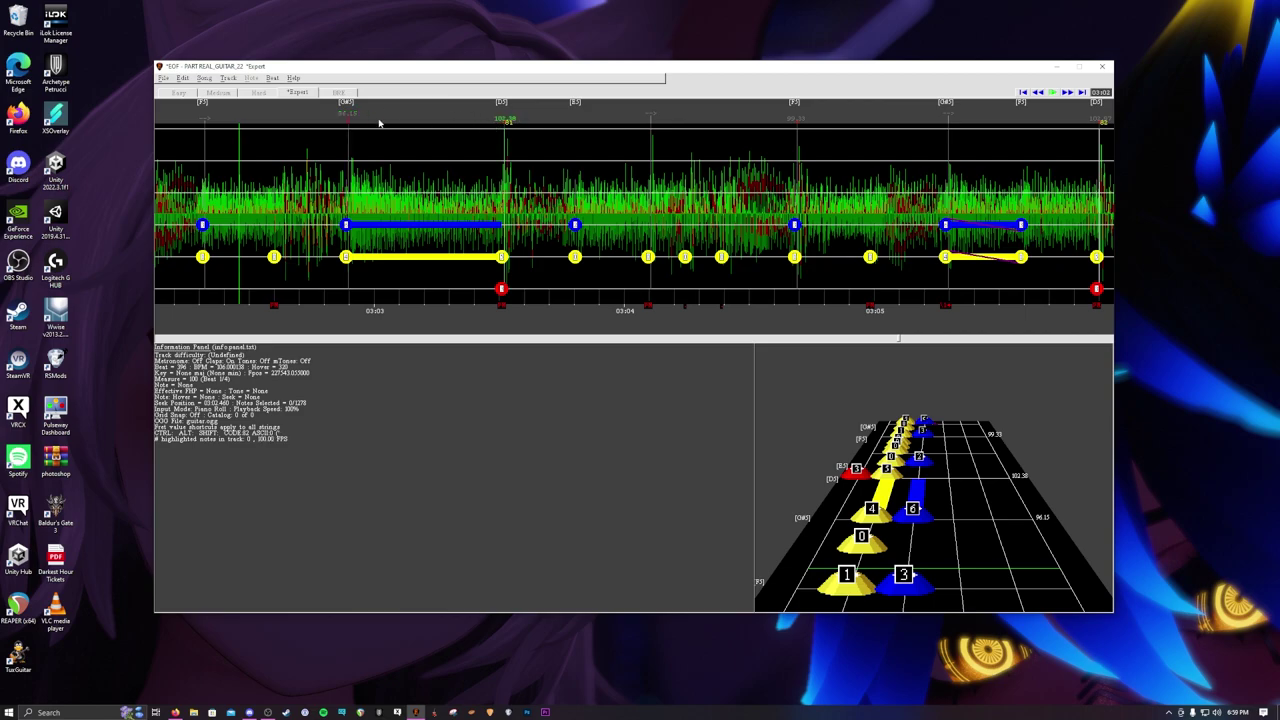
# Make PART REAL_GUITAR_BONUS the active track for charting the second guitar.
pyautogui.click(204, 78)
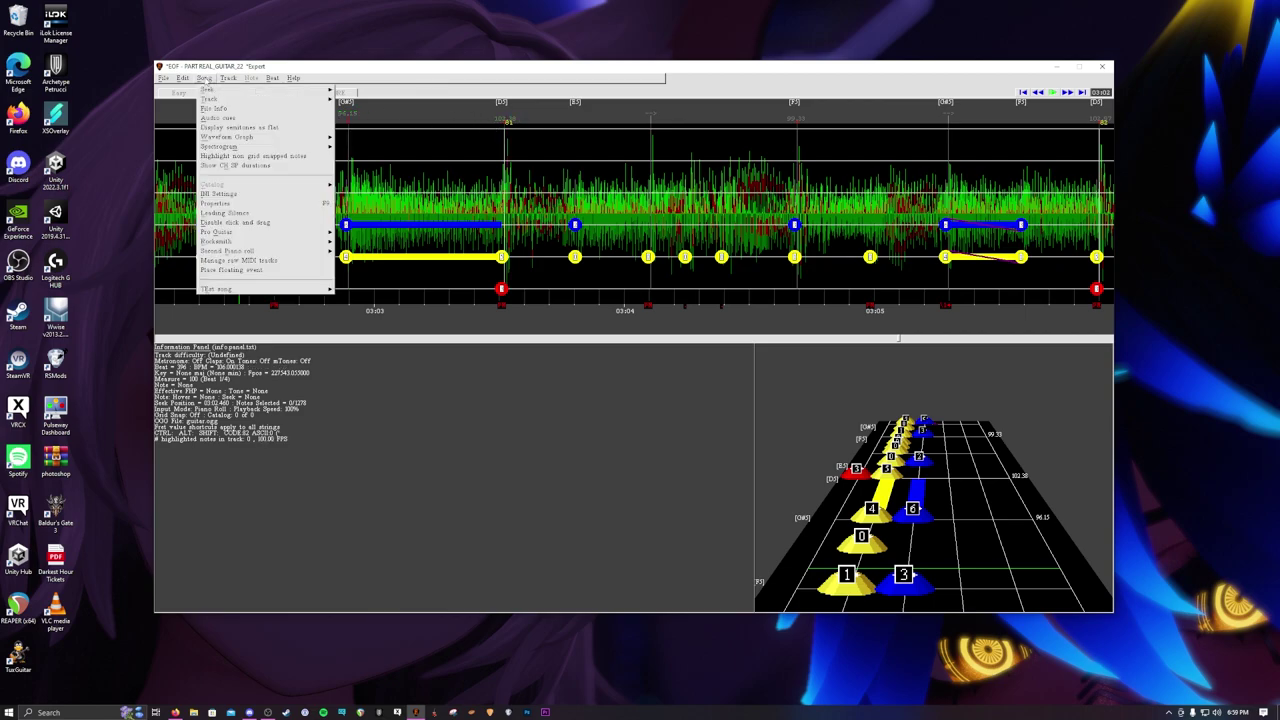
pyautogui.moveTo(313, 104)
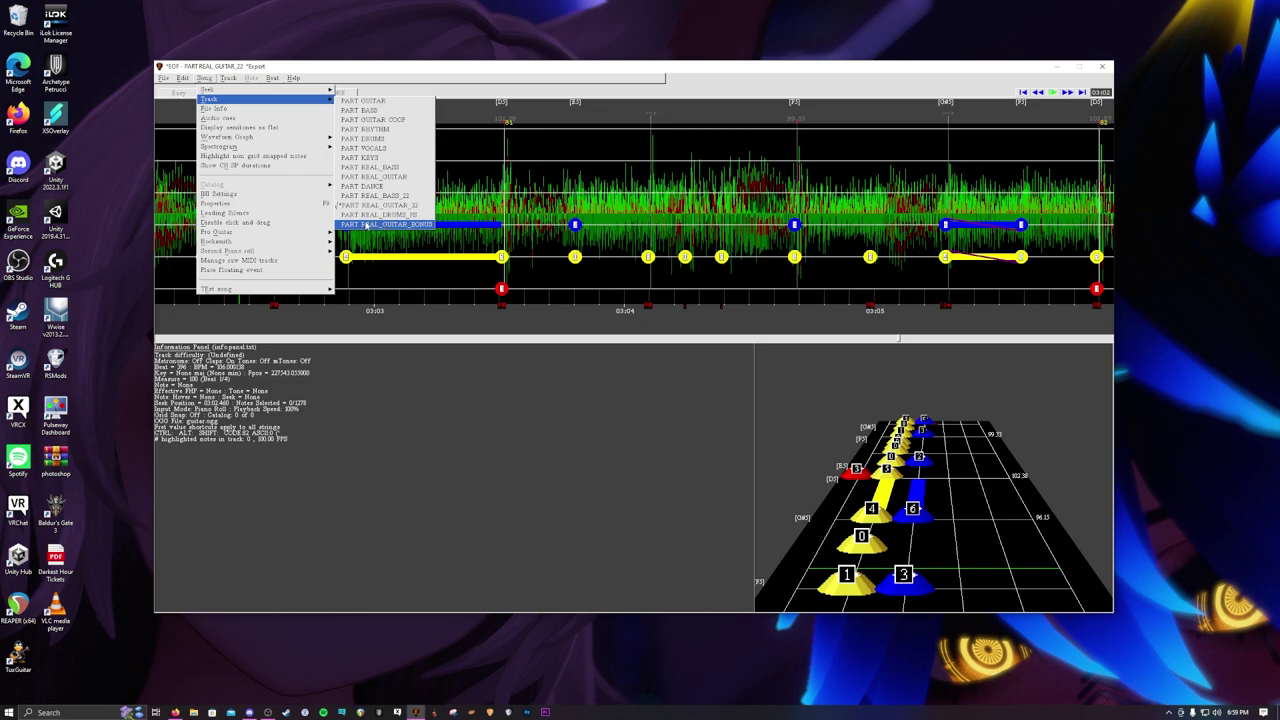
pyautogui.click(367, 224)
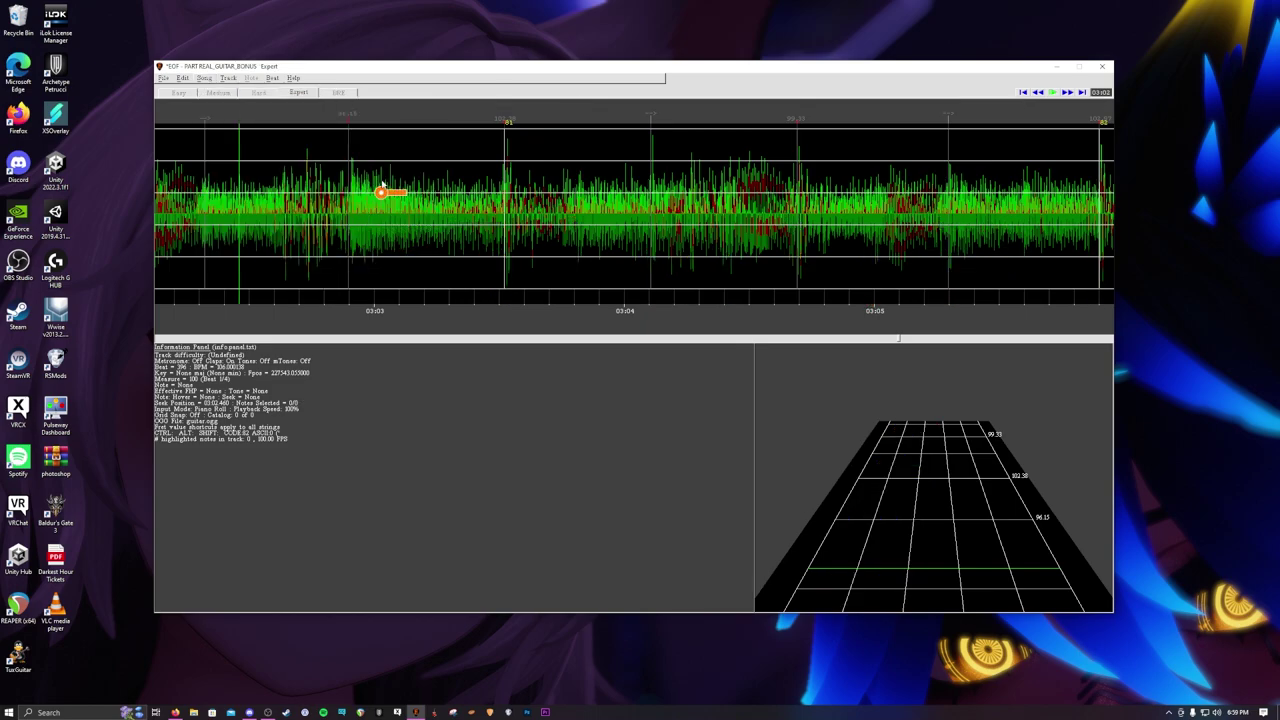
pyautogui.scroll(2, 385, 191)
pyautogui.scroll(2, 394, 150)
pyautogui.scroll(-1, 500, 132)
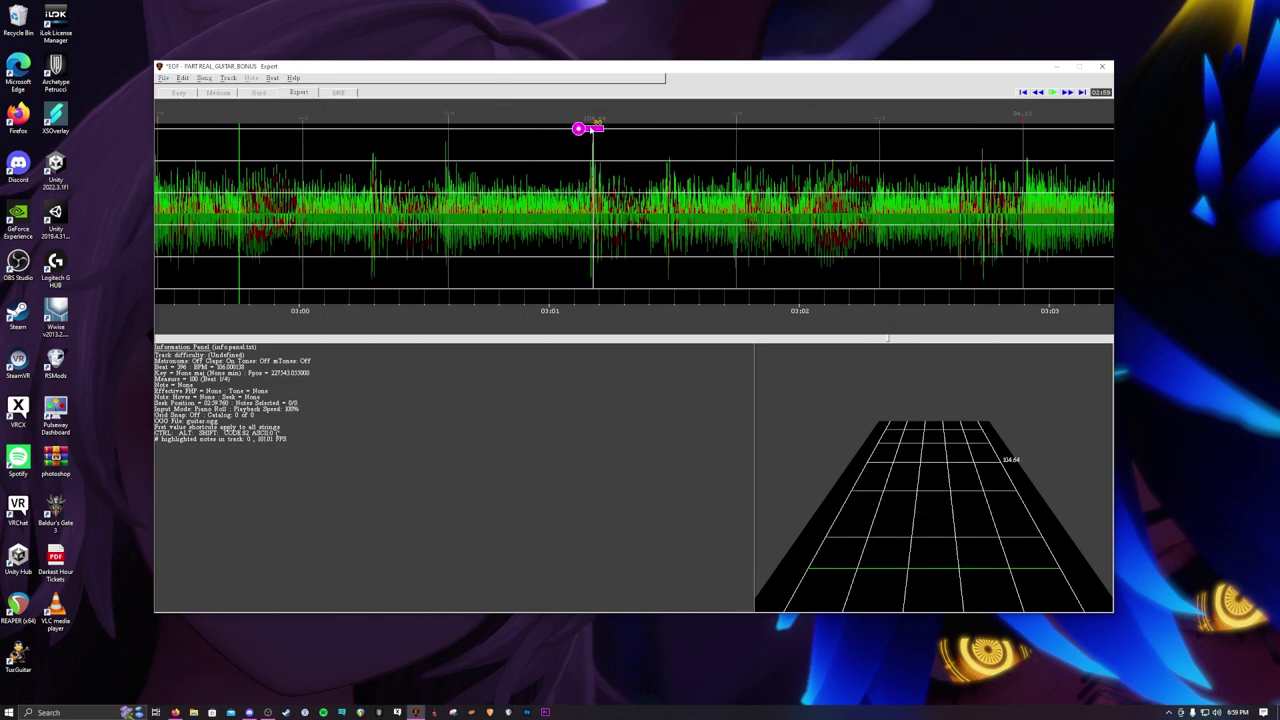
pyautogui.scroll(-2, 600, 124)
pyautogui.scroll(-1, 557, 119)
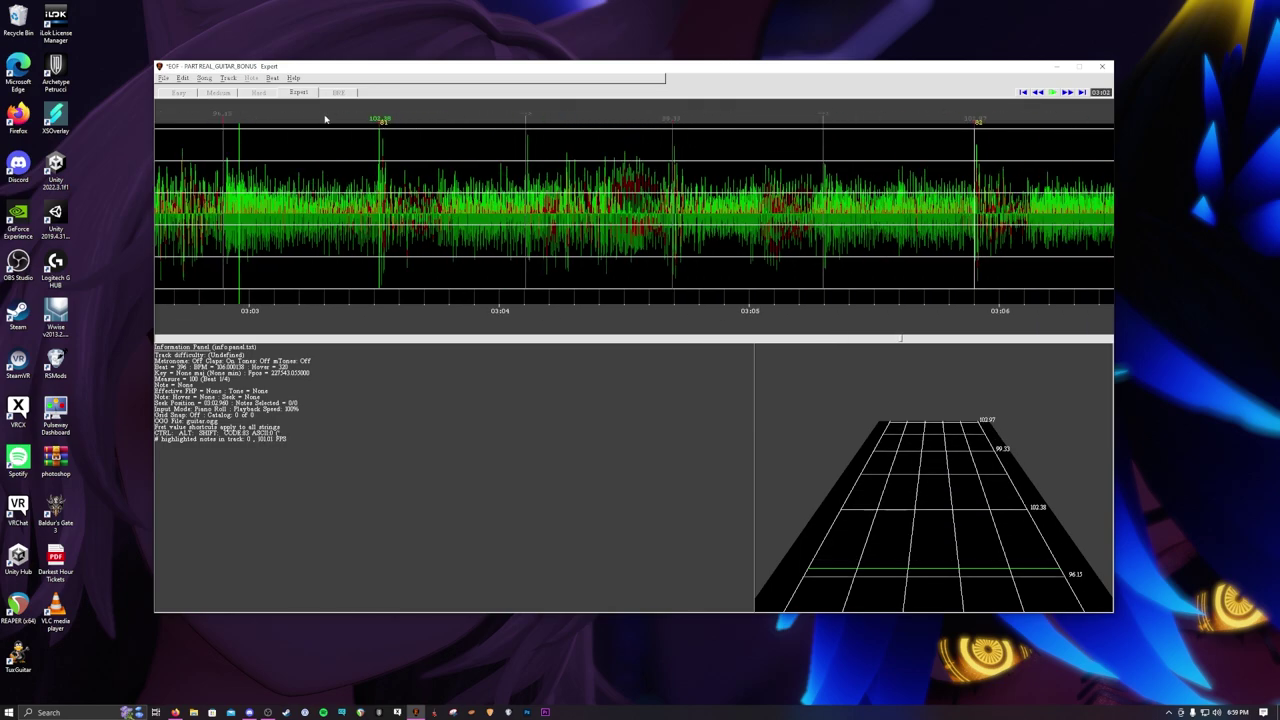
pyautogui.scroll(-2, 560, 121)
pyautogui.scroll(7, 500, 120)
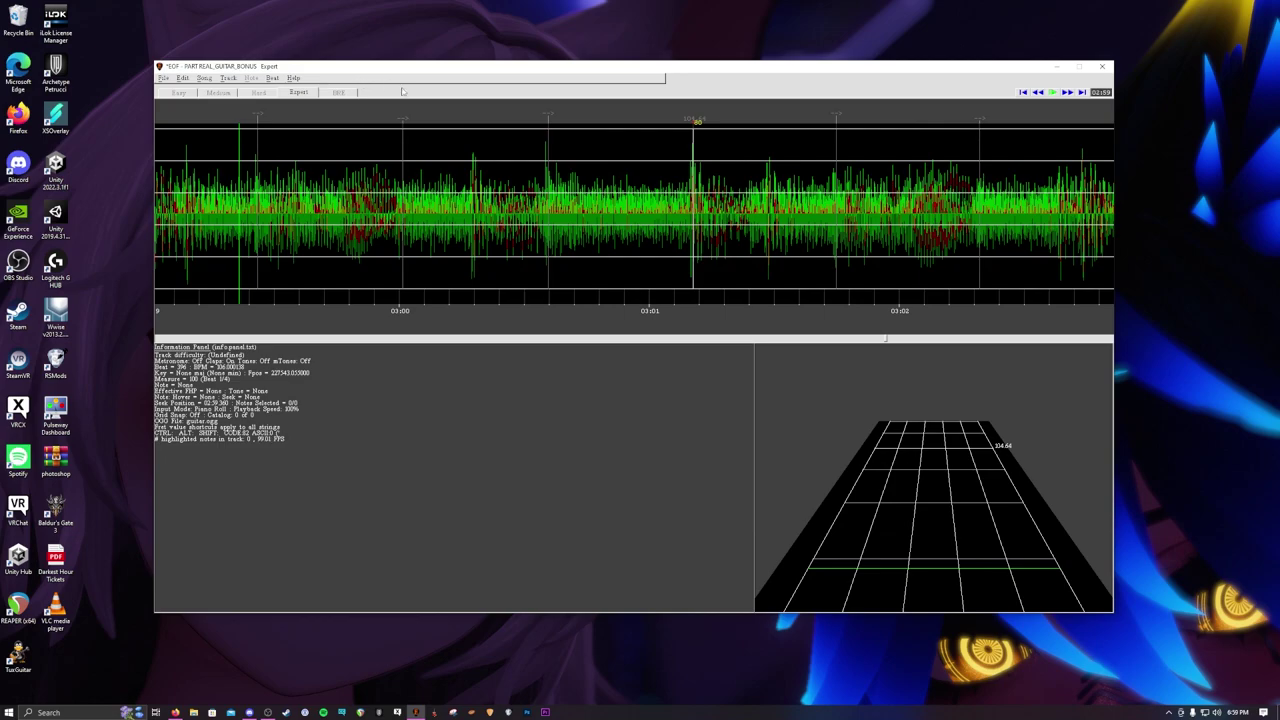
# Import the Carcass - Rot N Roll (ver 3) .gp5 file from the Guitar Pro Tabs folder in RS TOOLS.
pyautogui.hotkey('ctrl', 'g')
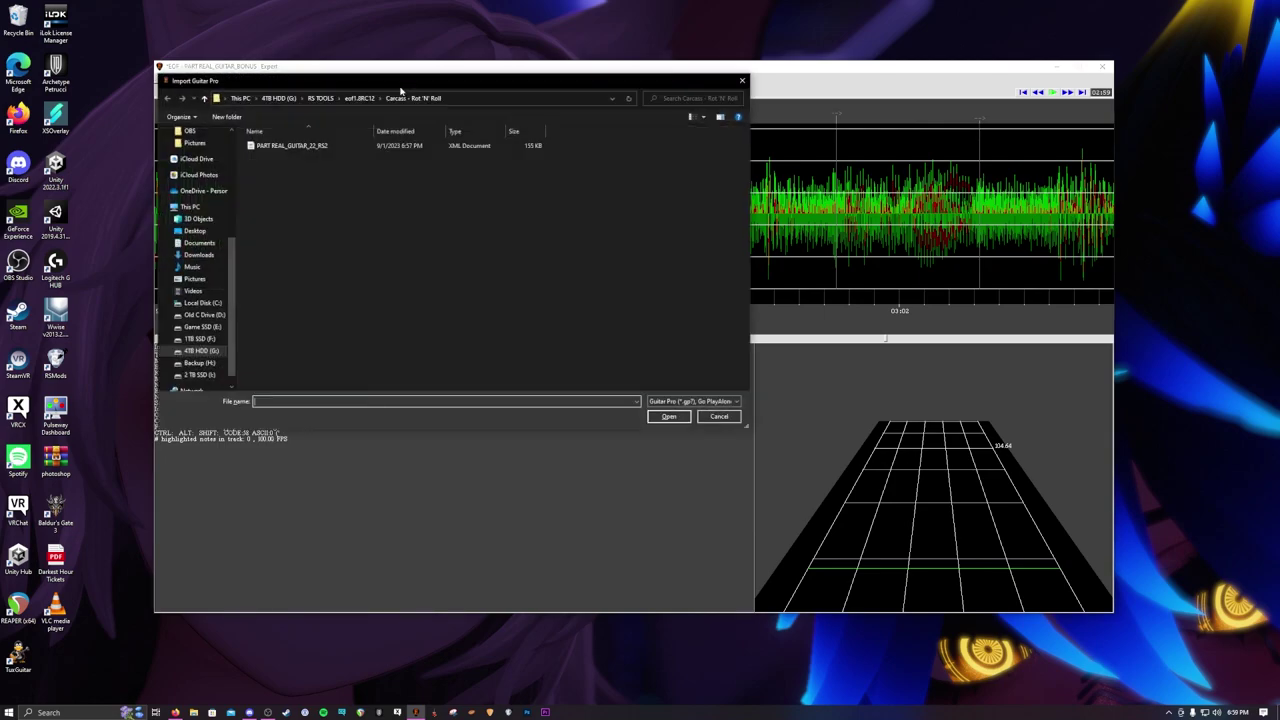
pyautogui.click(320, 98)
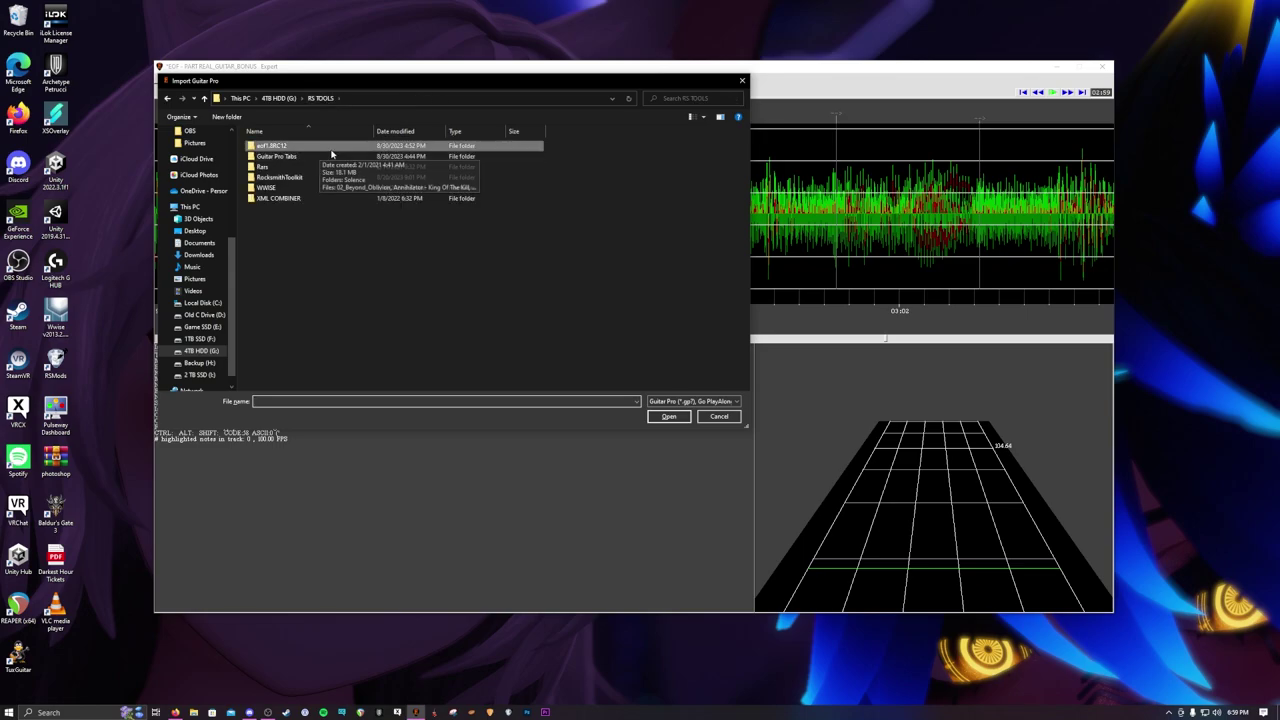
pyautogui.doubleClick(318, 157)
pyautogui.click(303, 400)
pyautogui.write('carcas')
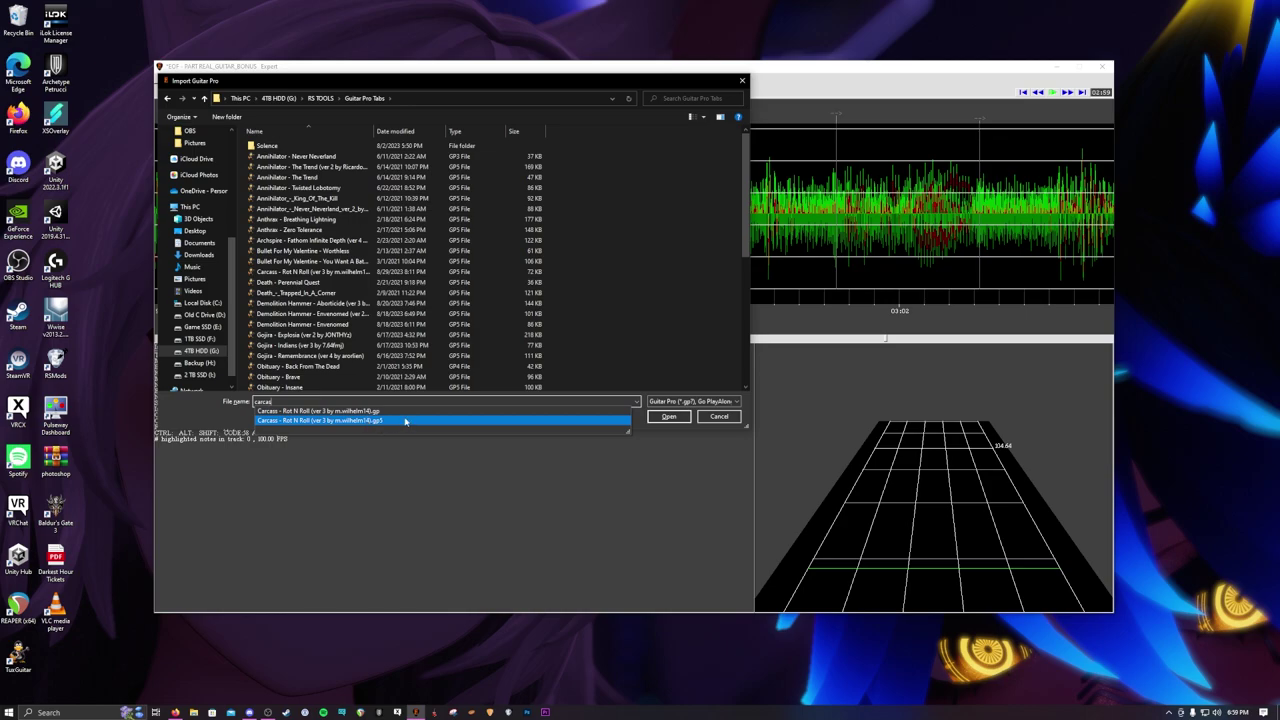
pyautogui.click(333, 421)
pyautogui.click(666, 416)
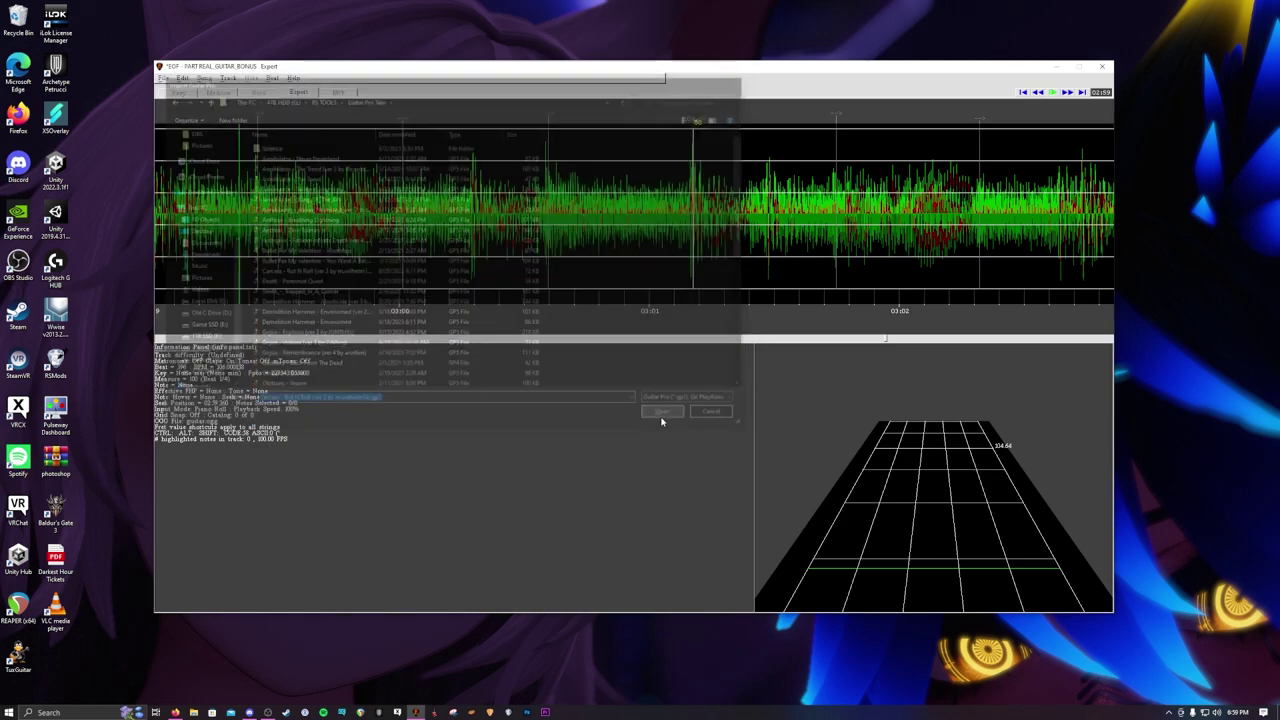
# Choose the second listed Guitar Pro track and import it into the active bonus guitar track.
pyautogui.click(620, 358)
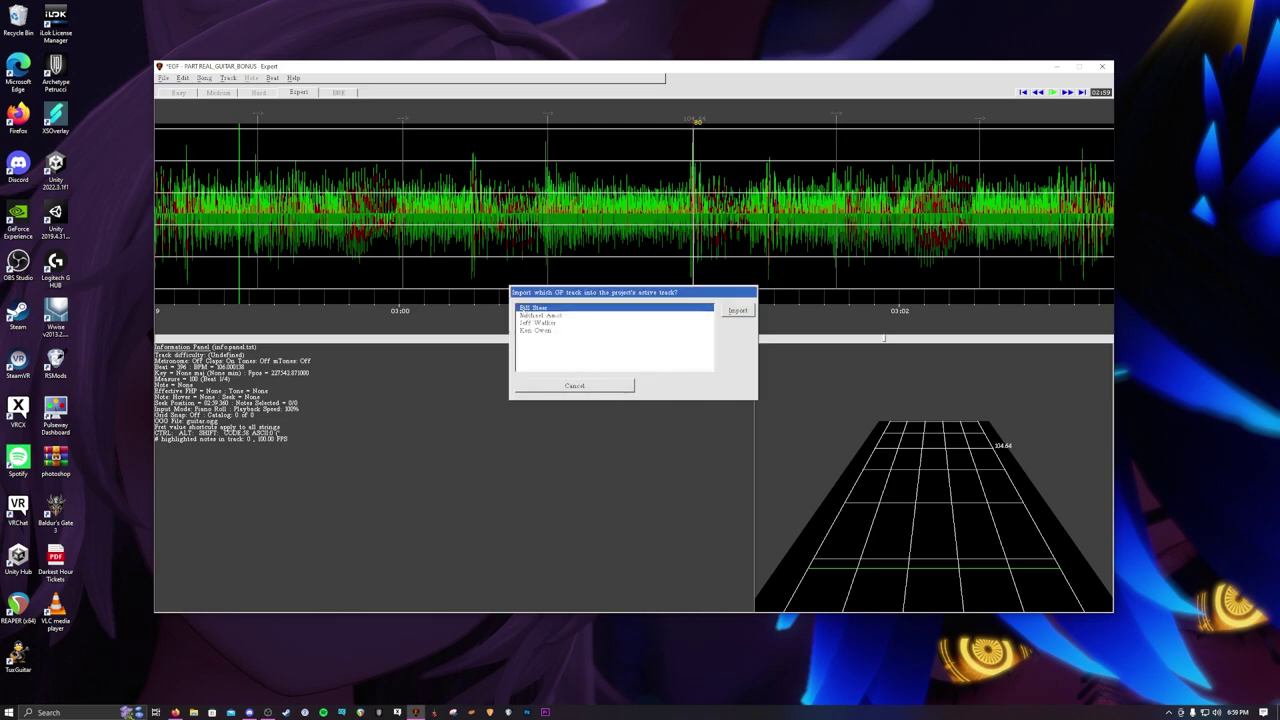
pyautogui.click(545, 316)
pyautogui.click(737, 310)
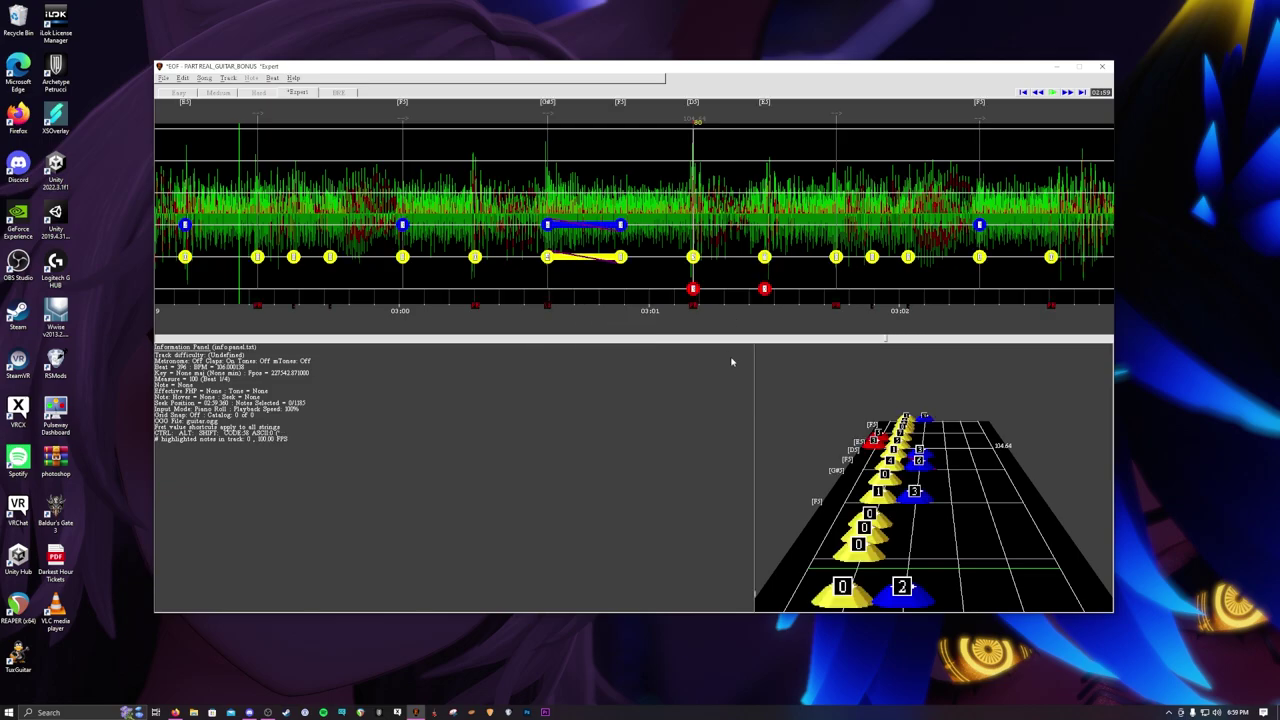
# Review the imported bonus guitar notes from around 02:59 back to the beginning of the song.
pyautogui.press('Left')
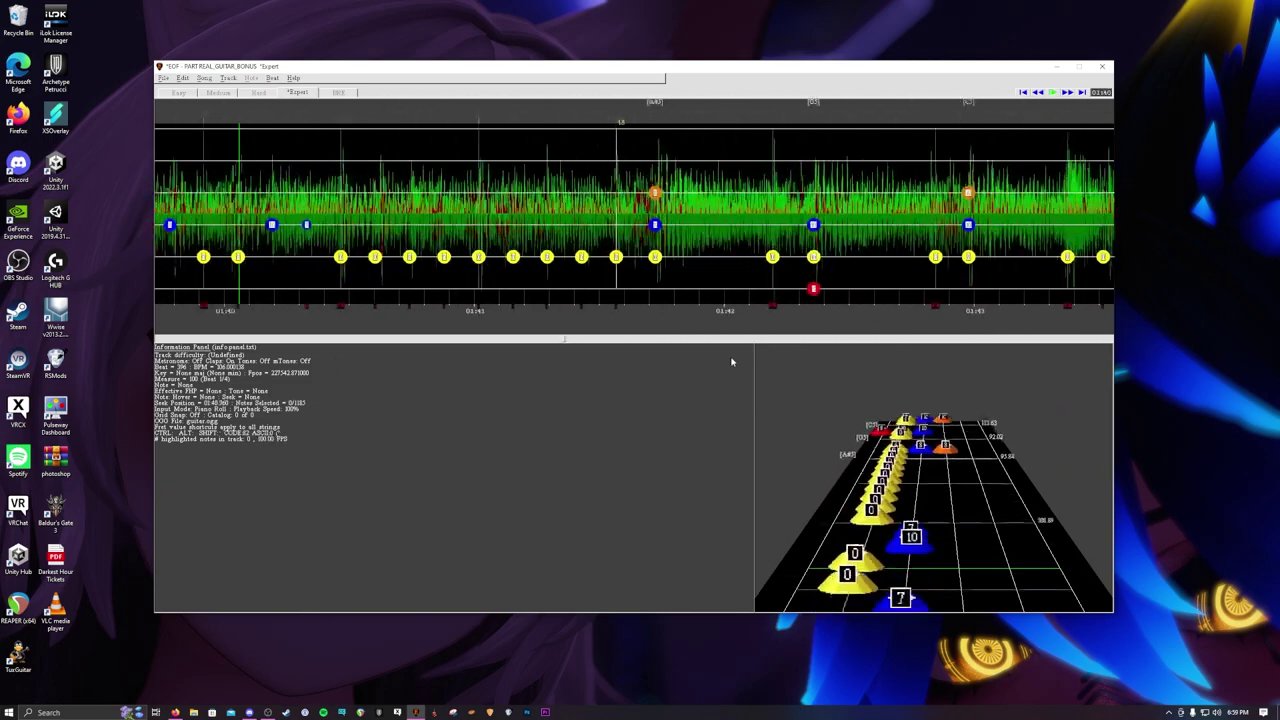
pyautogui.press('pageup')
pyautogui.press('pageup')
pyautogui.press('pageup')
pyautogui.press('pageup')
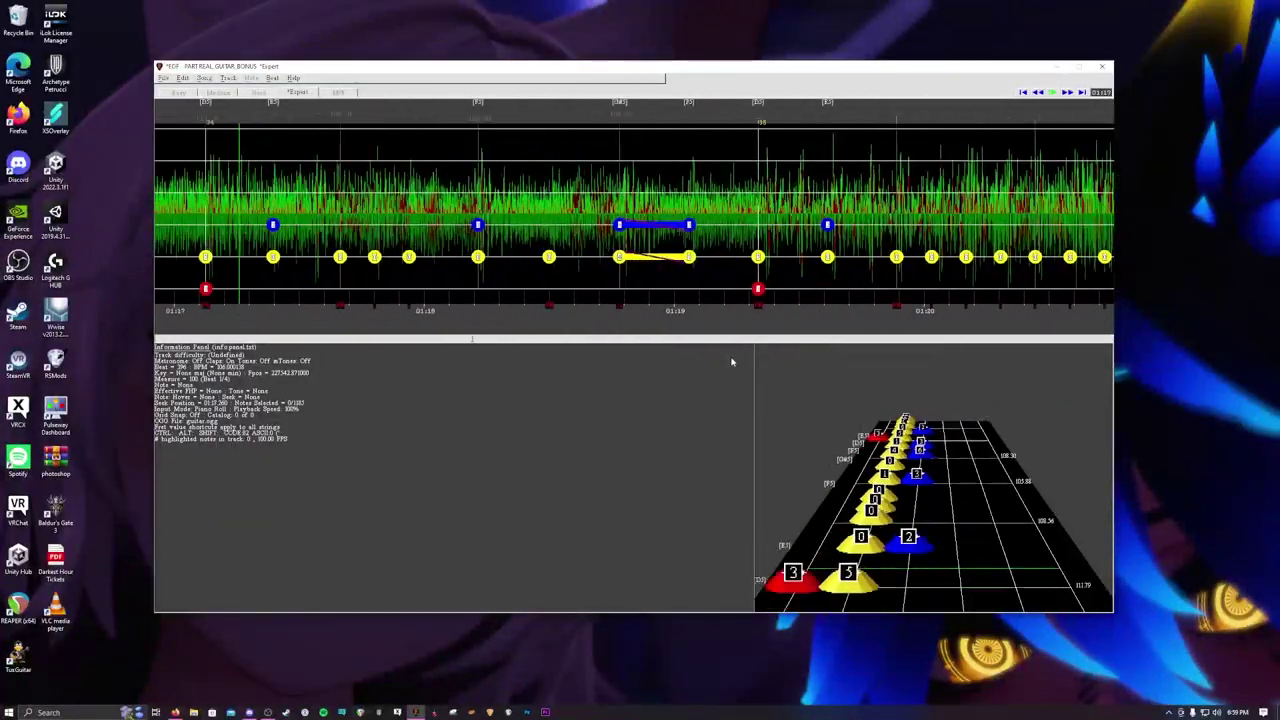
pyautogui.press('pageup')
pyautogui.press('pageup')
pyautogui.press('pageup')
pyautogui.press('pageup')
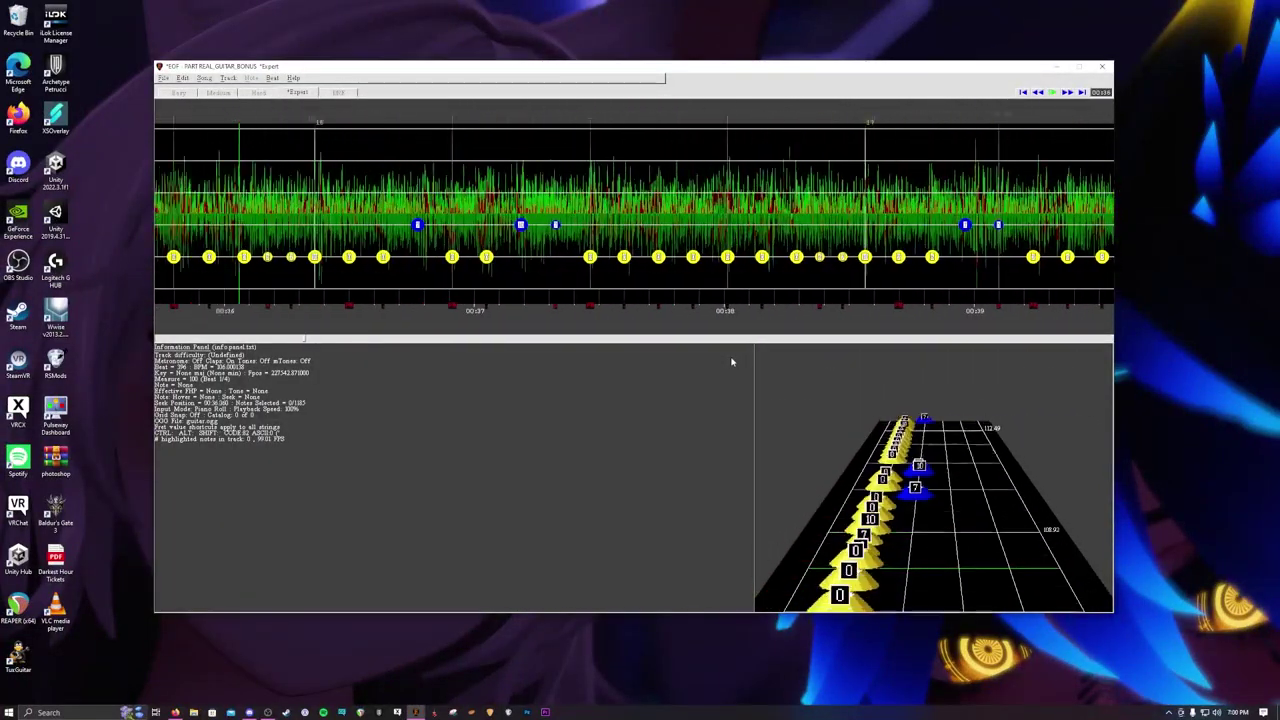
pyautogui.press('pageup')
pyautogui.press('pageup')
pyautogui.press('pageup')
pyautogui.press('pageup')
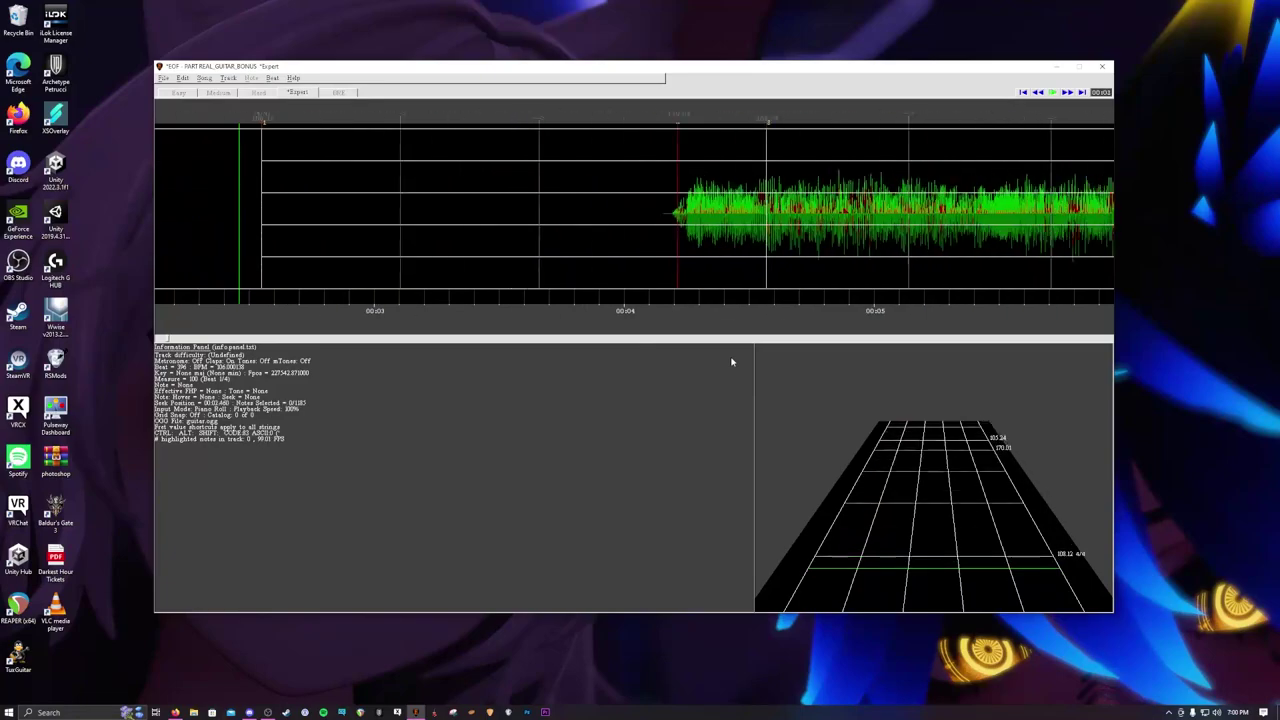
# Check the bonus guitar notes from the intro to the end of the song, including the passages after 03:20.
pyautogui.press('pagedown')
pyautogui.press('pagedown')
pyautogui.press('pagedown')
pyautogui.press('pagedown')
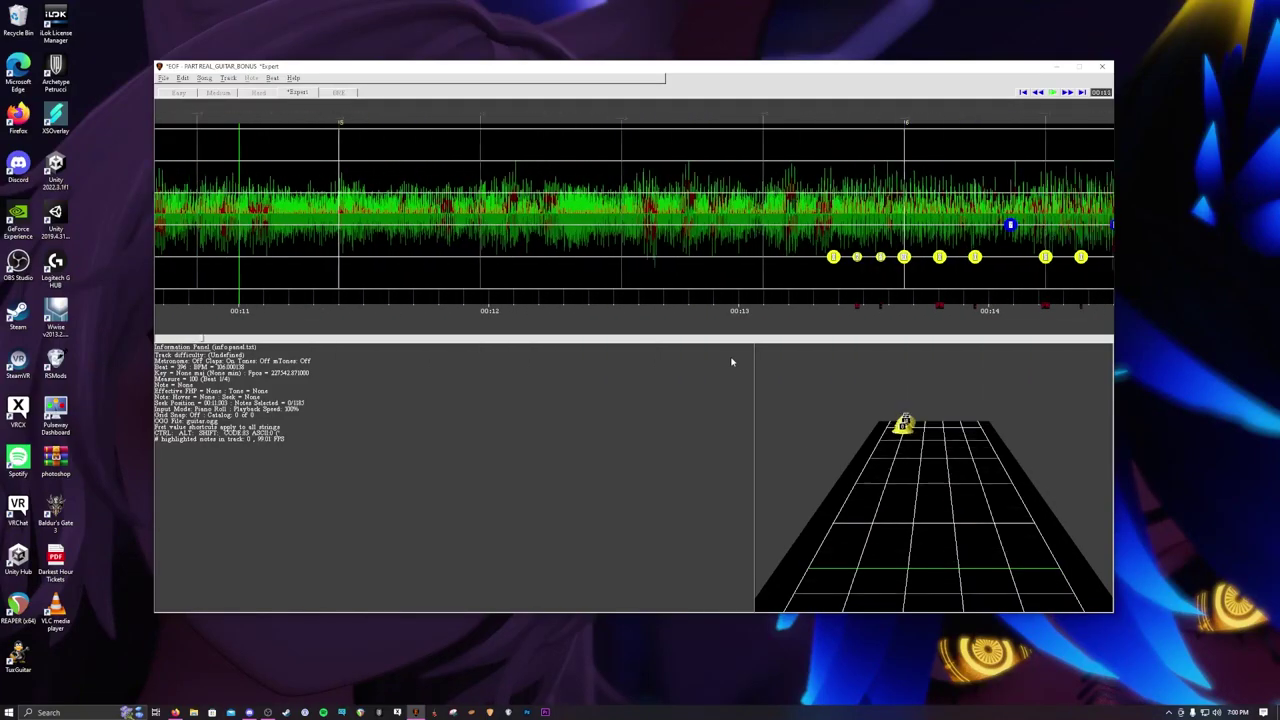
pyautogui.press('pagedown')
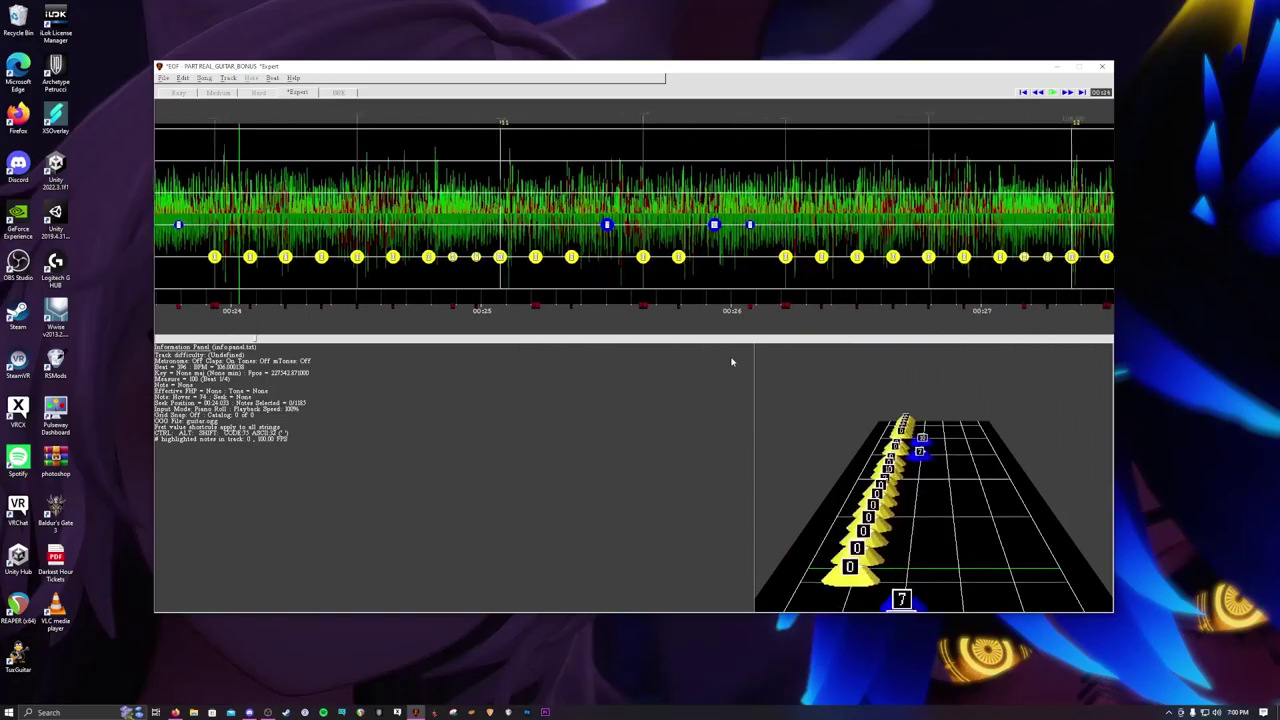
pyautogui.press('Right')
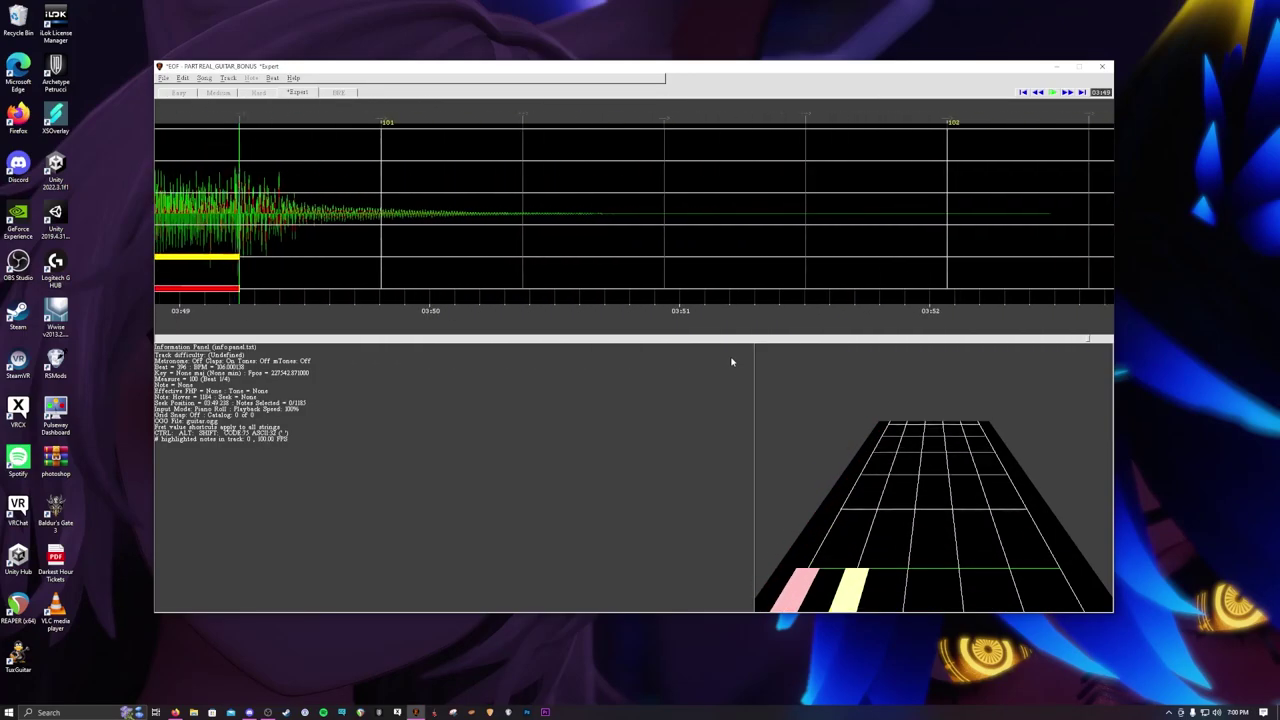
pyautogui.press('space')
pyautogui.press('Left')
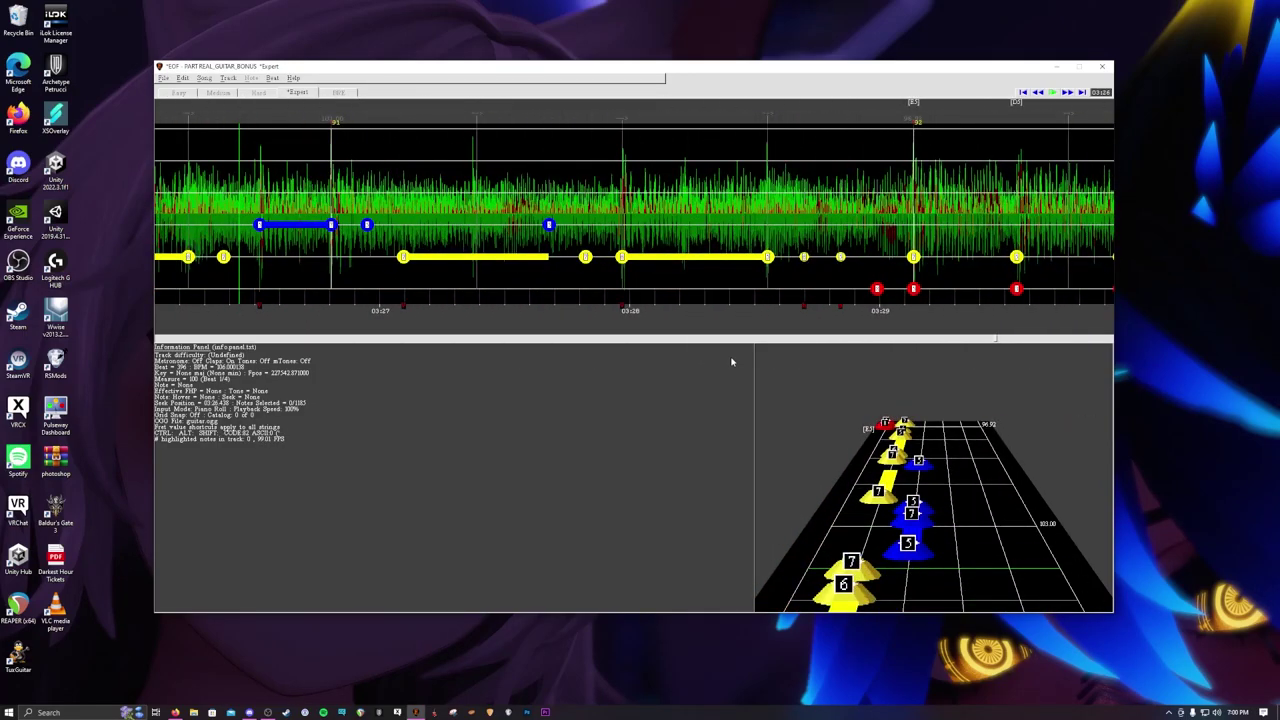
pyautogui.scroll(-20, 731, 362)
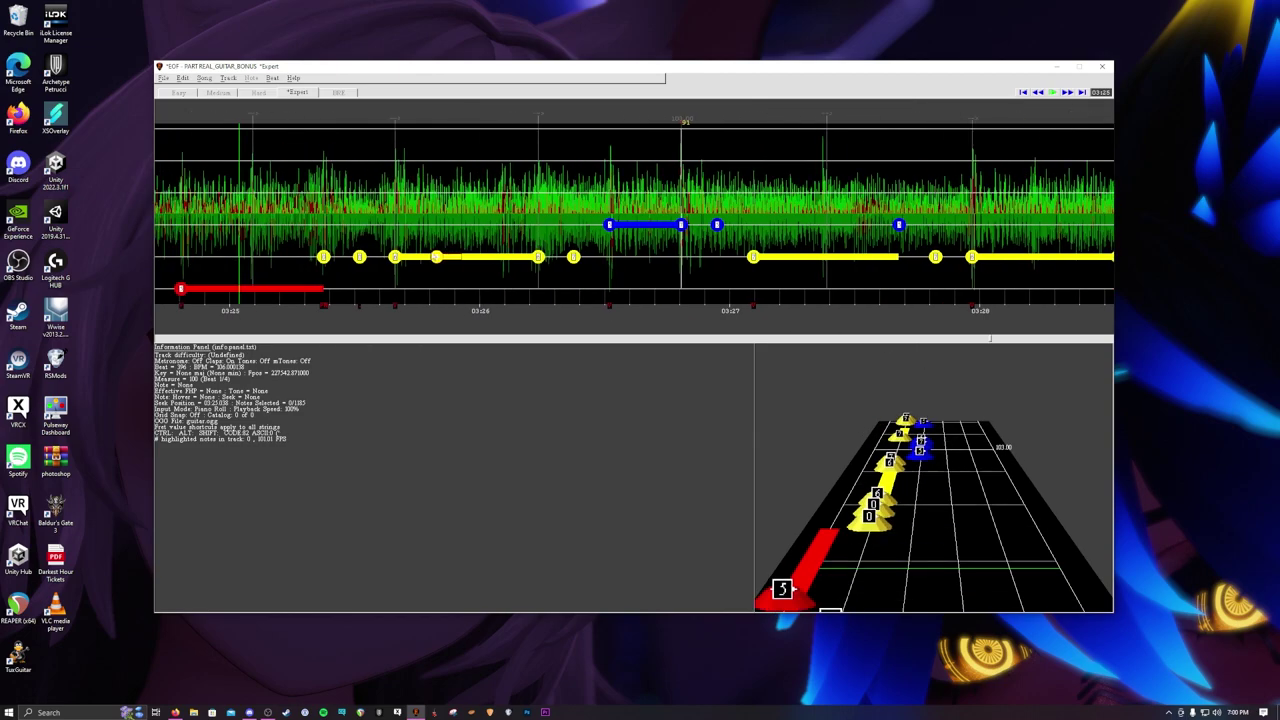
# Switch the active track to PART REAL_BASS_22.
pyautogui.click(234, 78)
pyautogui.moveTo(330, 100)
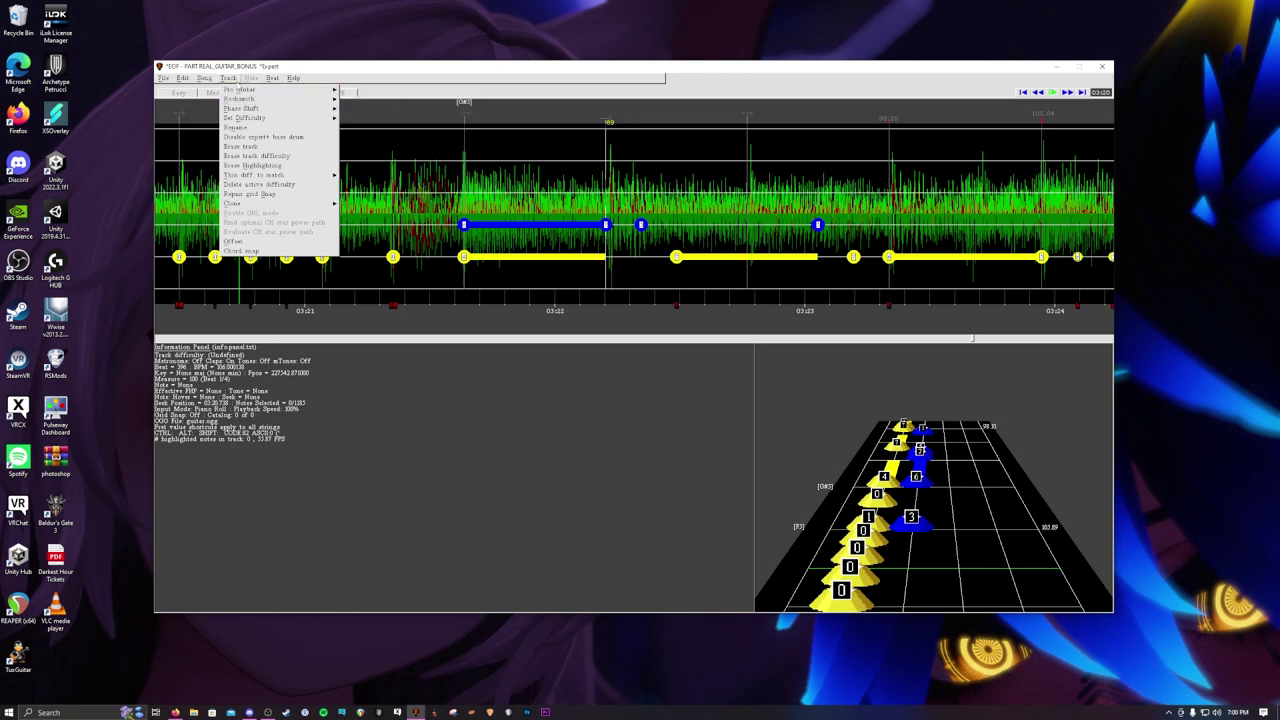
pyautogui.click(204, 78)
pyautogui.moveTo(215, 99)
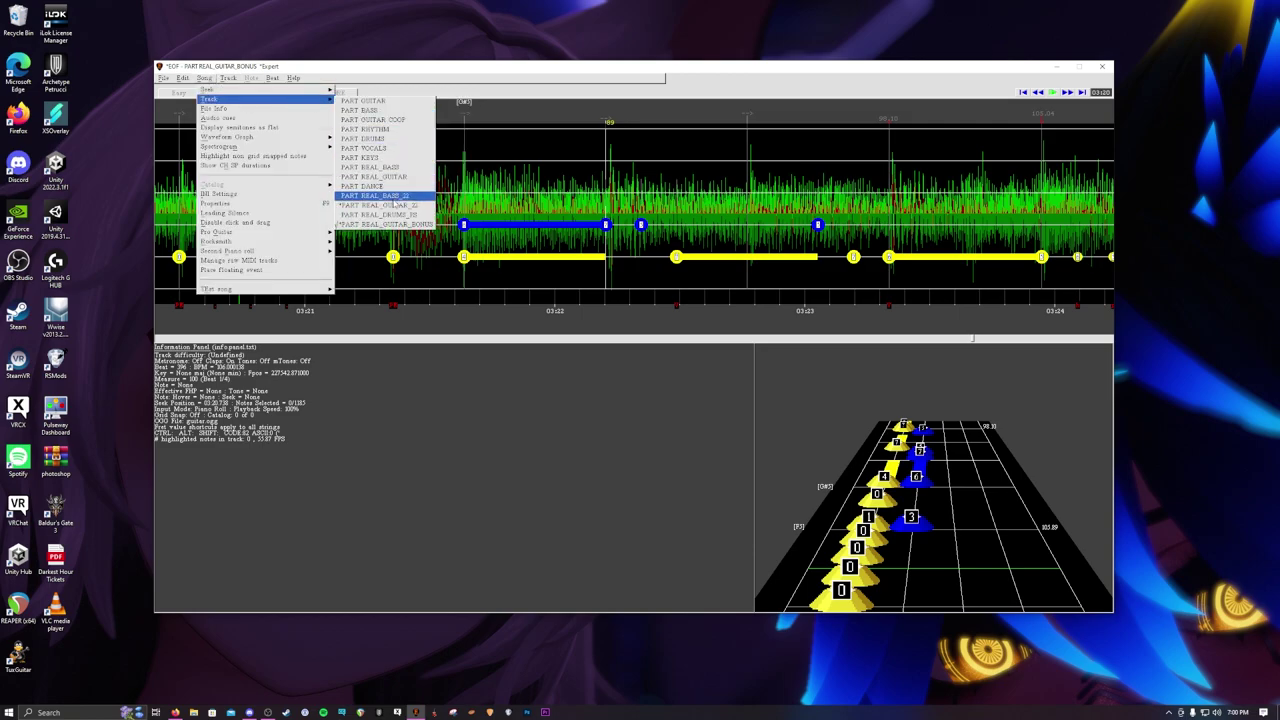
pyautogui.click(396, 197)
# Import the third listed Guitar Pro track from the Carcass - Rot N Roll (ver 3) .gp5 file into the active bass track.
pyautogui.write('car')
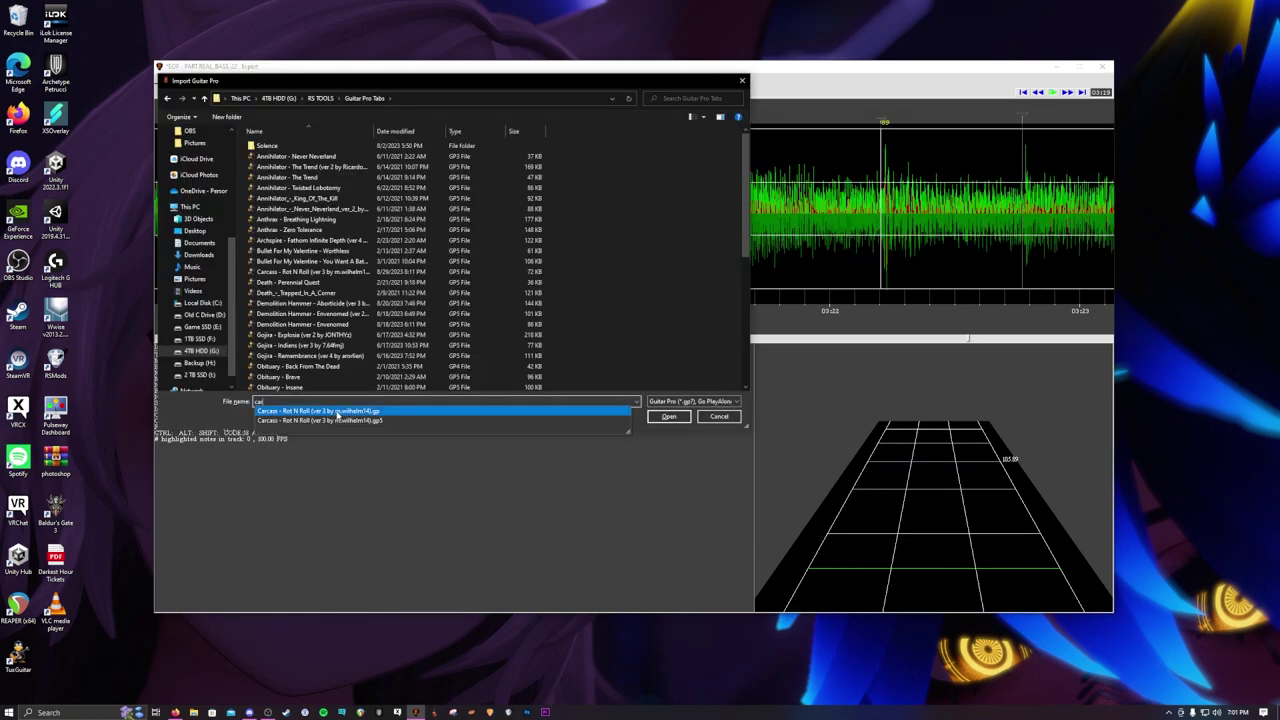
pyautogui.click(569, 423)
pyautogui.click(665, 417)
pyautogui.click(619, 360)
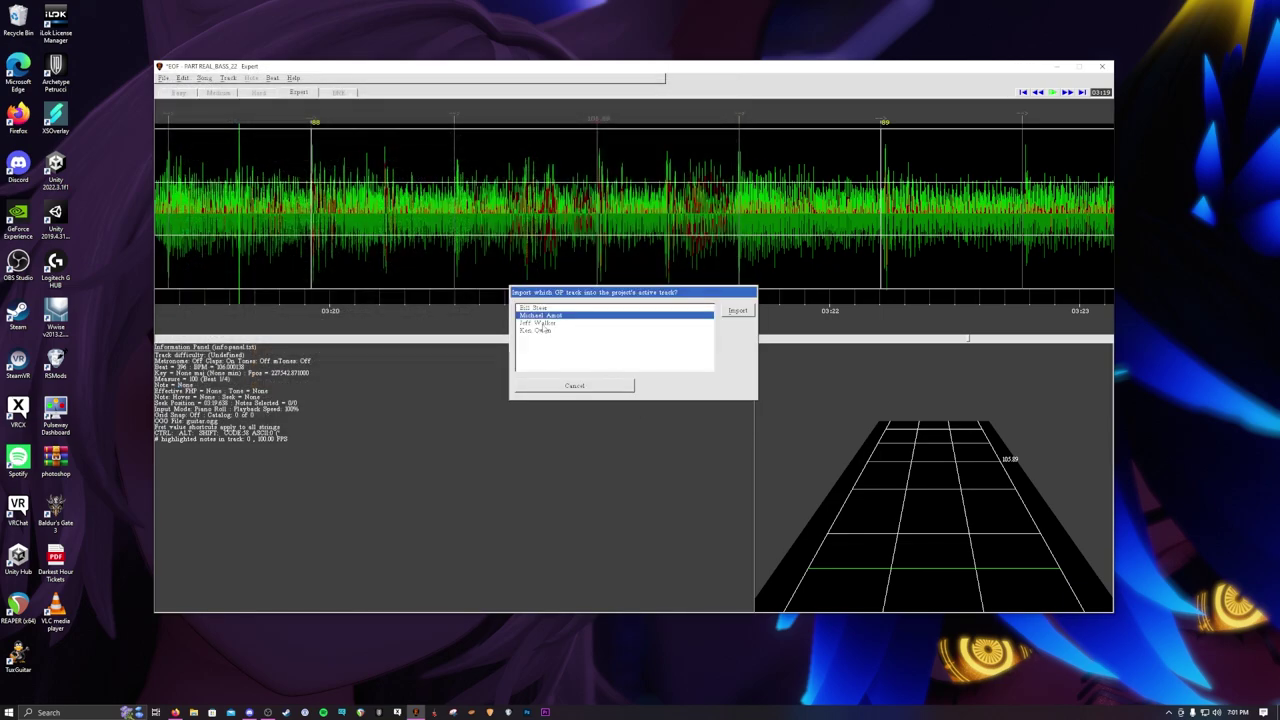
pyautogui.press('Down')
pyautogui.click(737, 311)
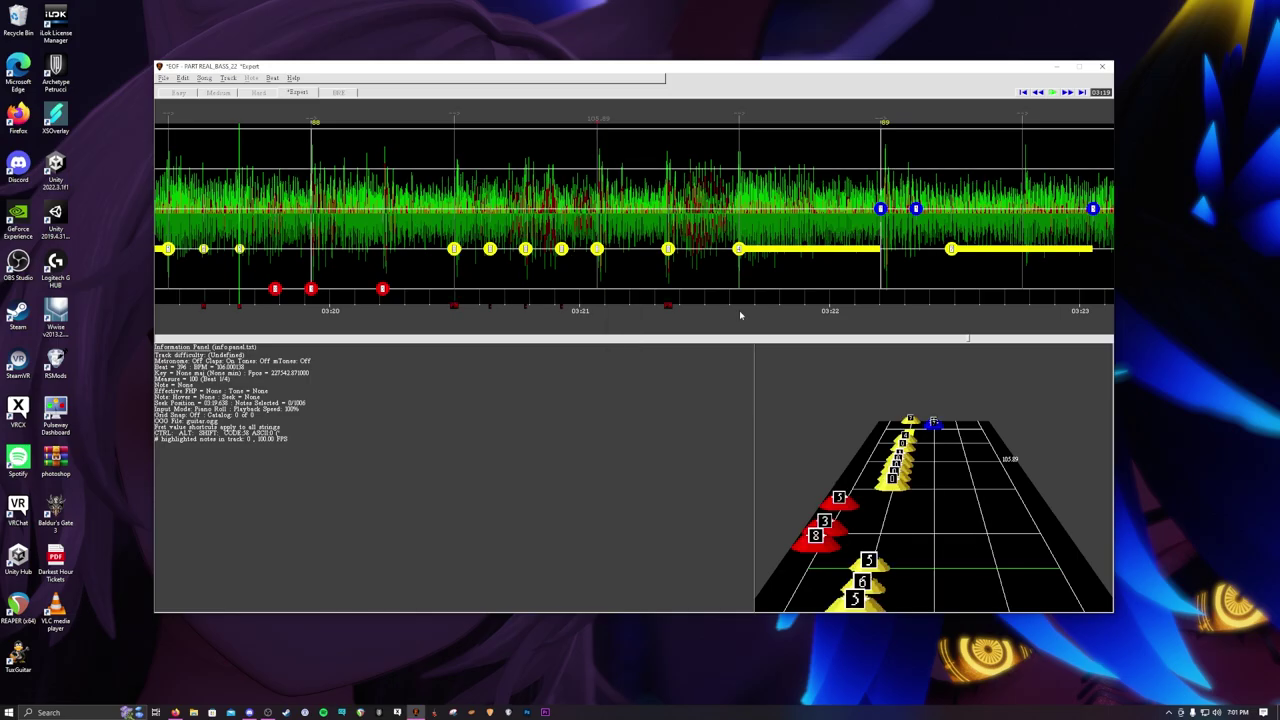
# Go back through the imported bass notes to the first one near 00:13 and inspect its unpitched slide end fret setting.
pyautogui.hotkey('shift', 'Left')
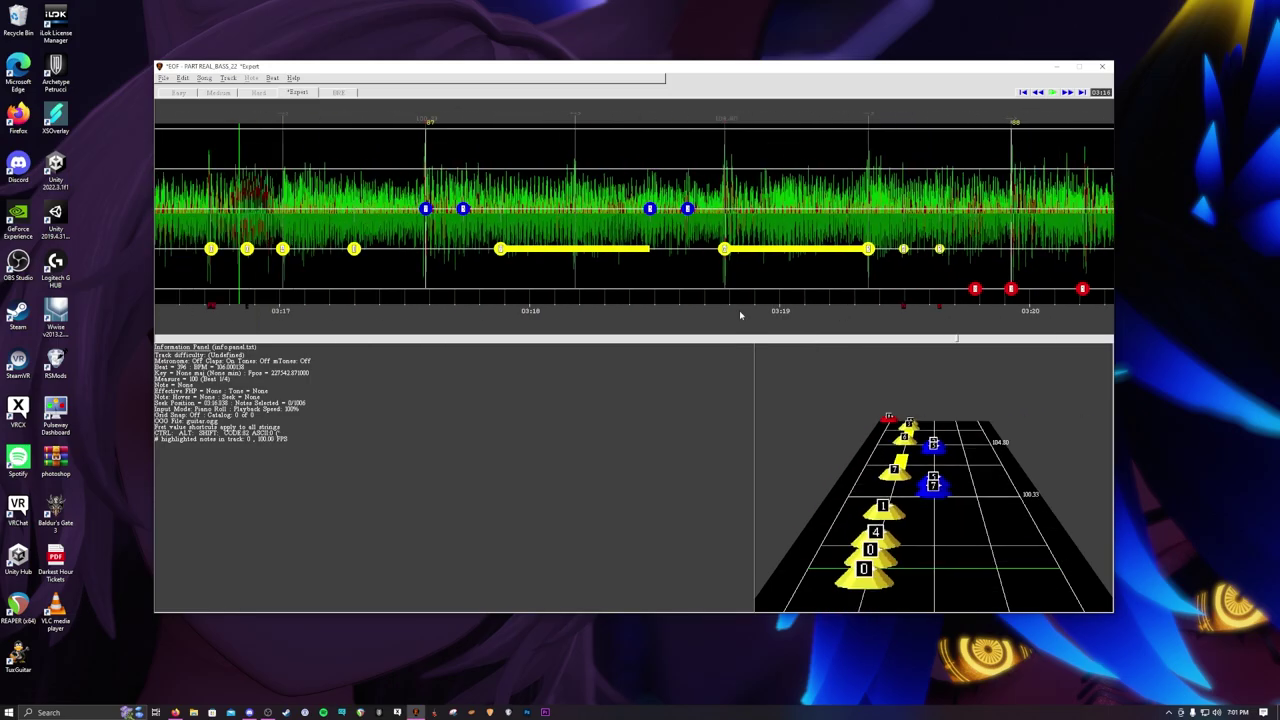
pyautogui.scroll(20, 739, 310)
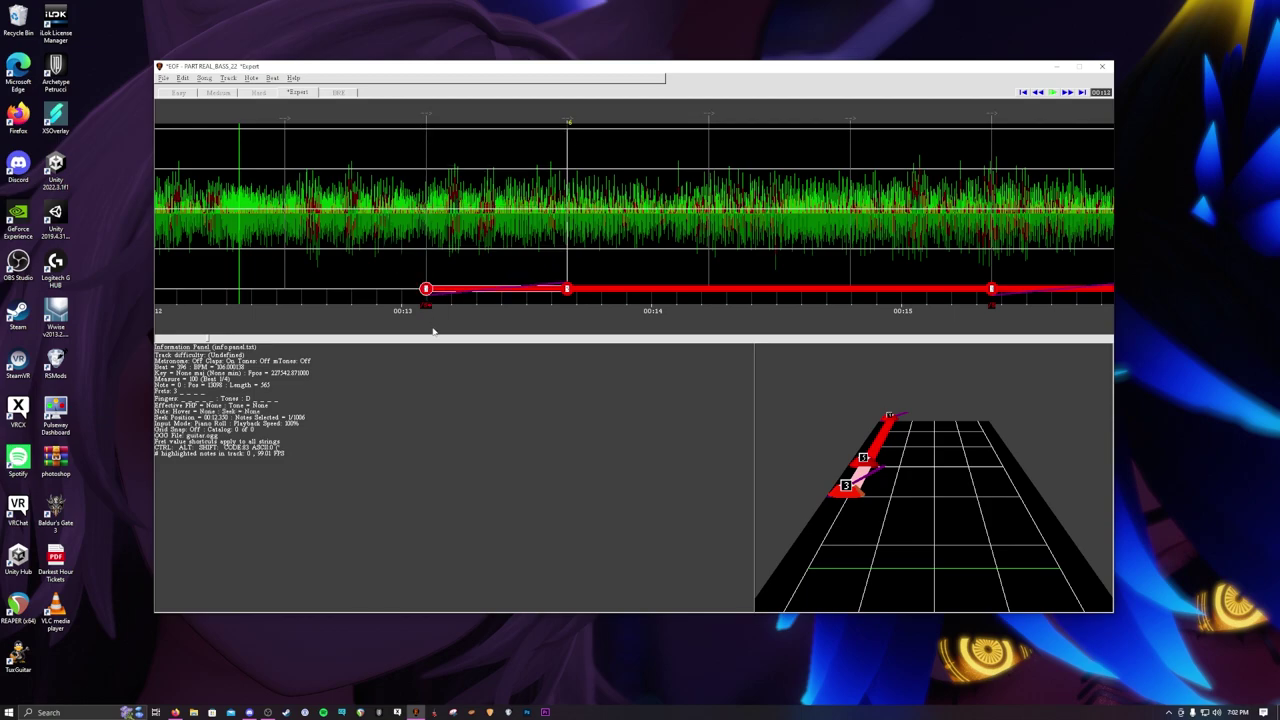
pyautogui.hotkey('ctrl', 'u')
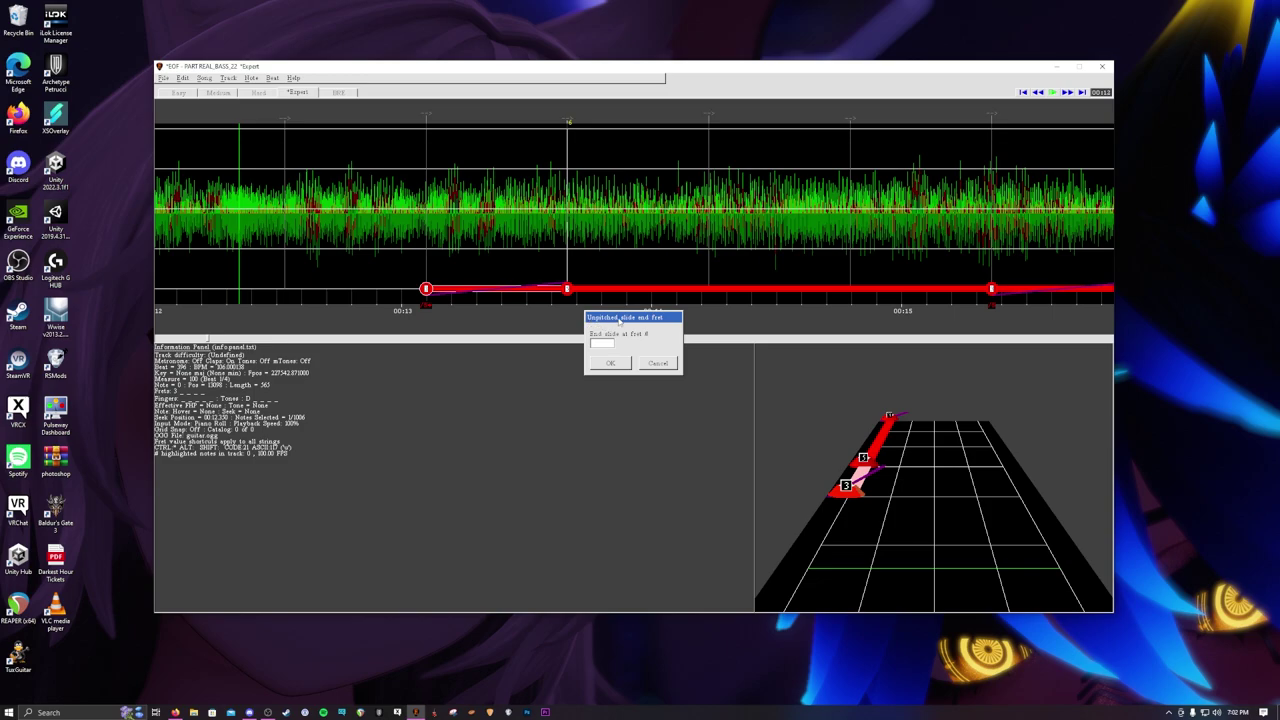
pyautogui.click(660, 362)
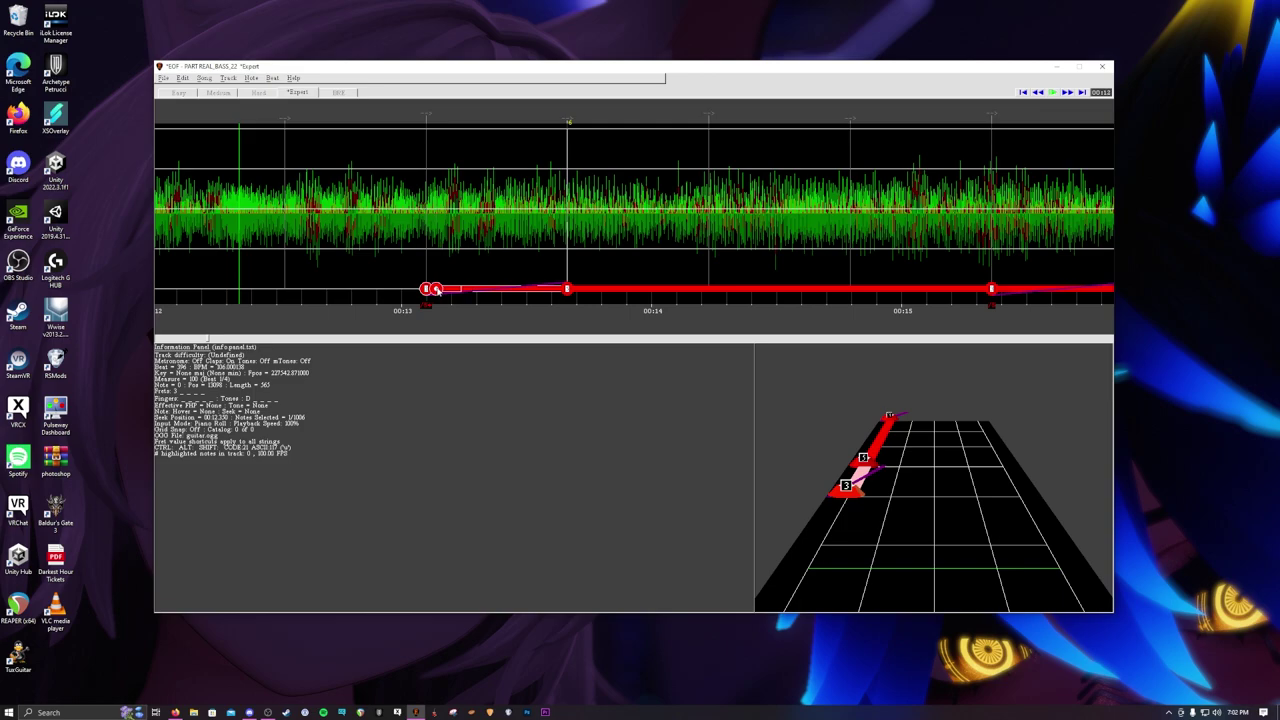
pyautogui.hotkey('ctrl', 'u')
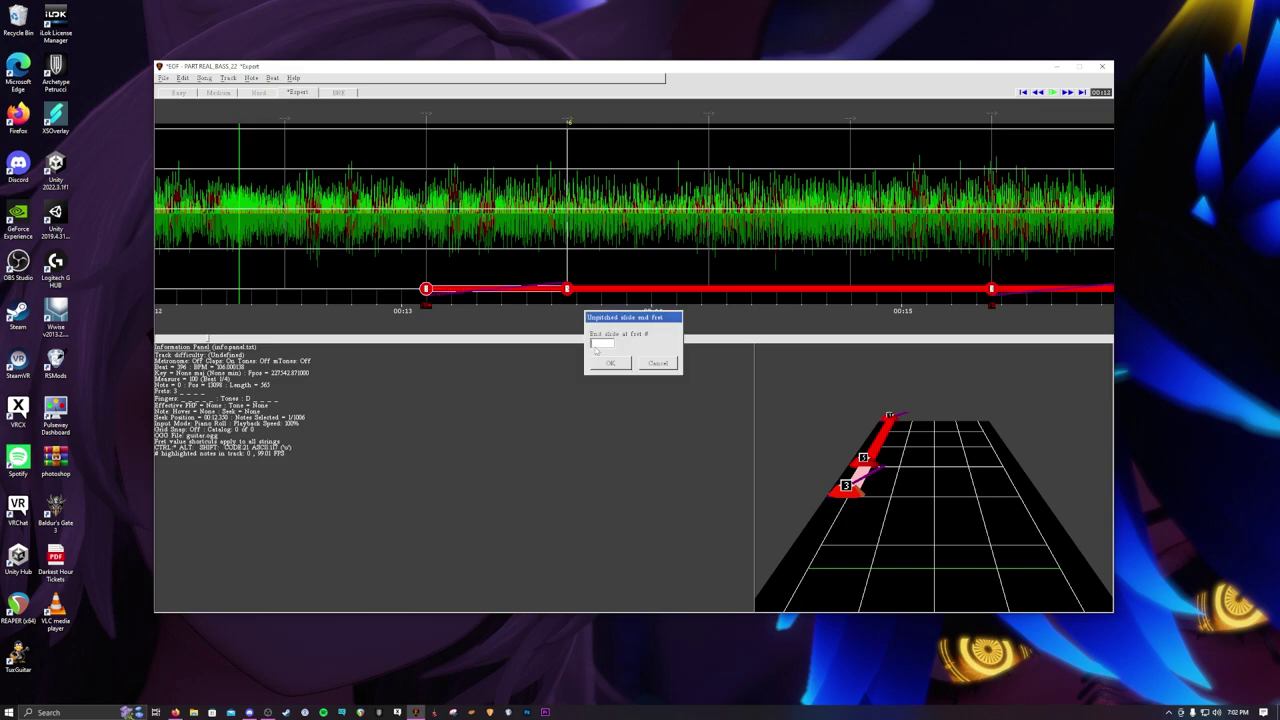
pyautogui.click(612, 363)
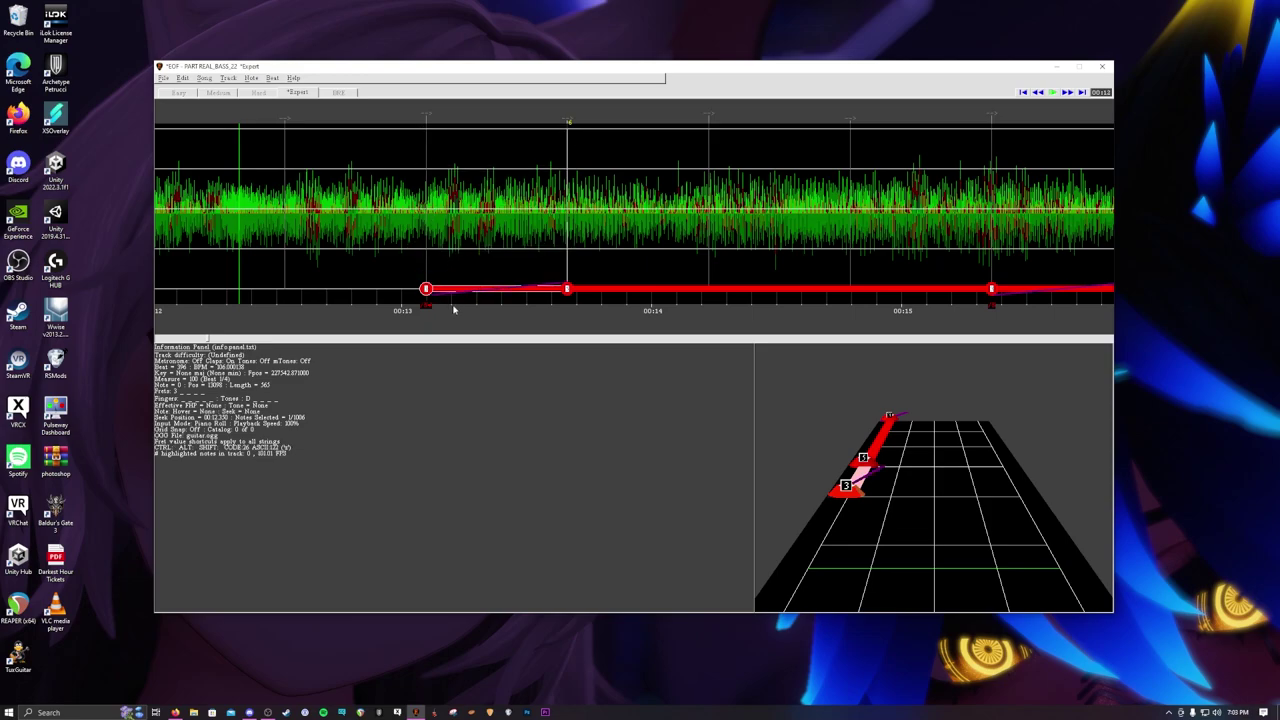
# Inspect the pro guitar note properties of the first two bass notes, including their slide and linknext settings.
pyautogui.click(428, 291)
pyautogui.click(566, 292)
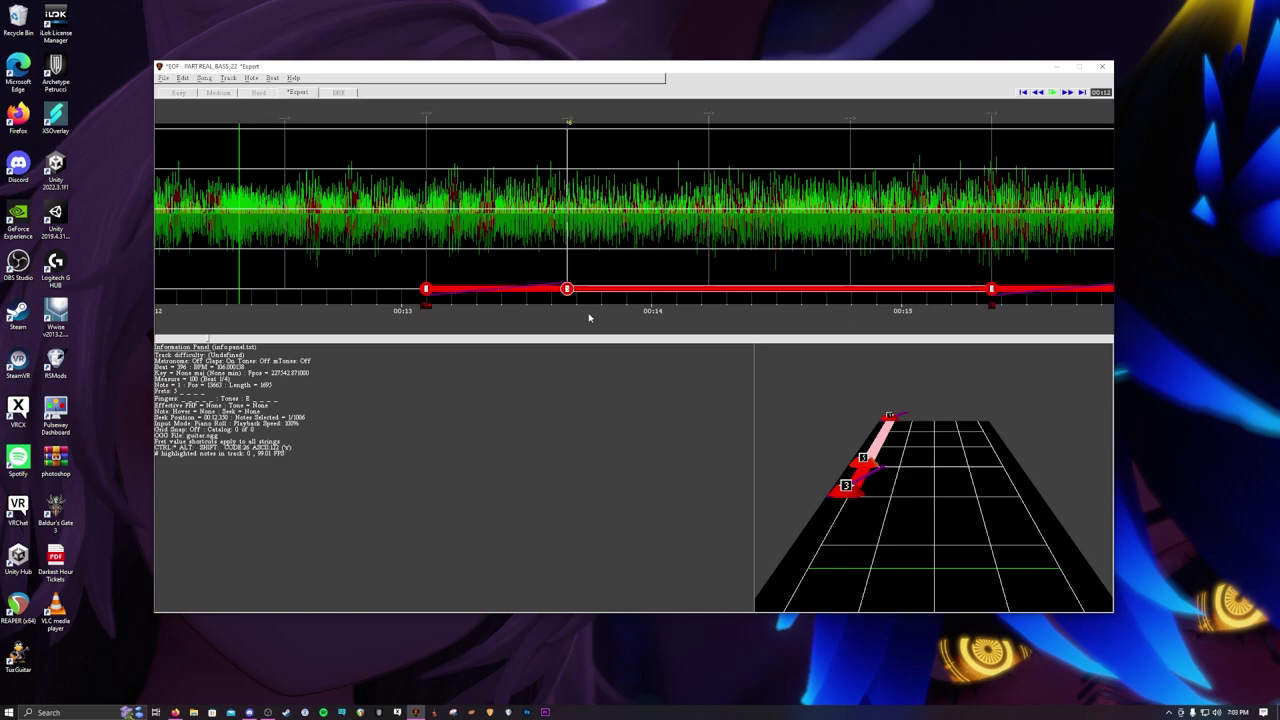
pyautogui.click(426, 290)
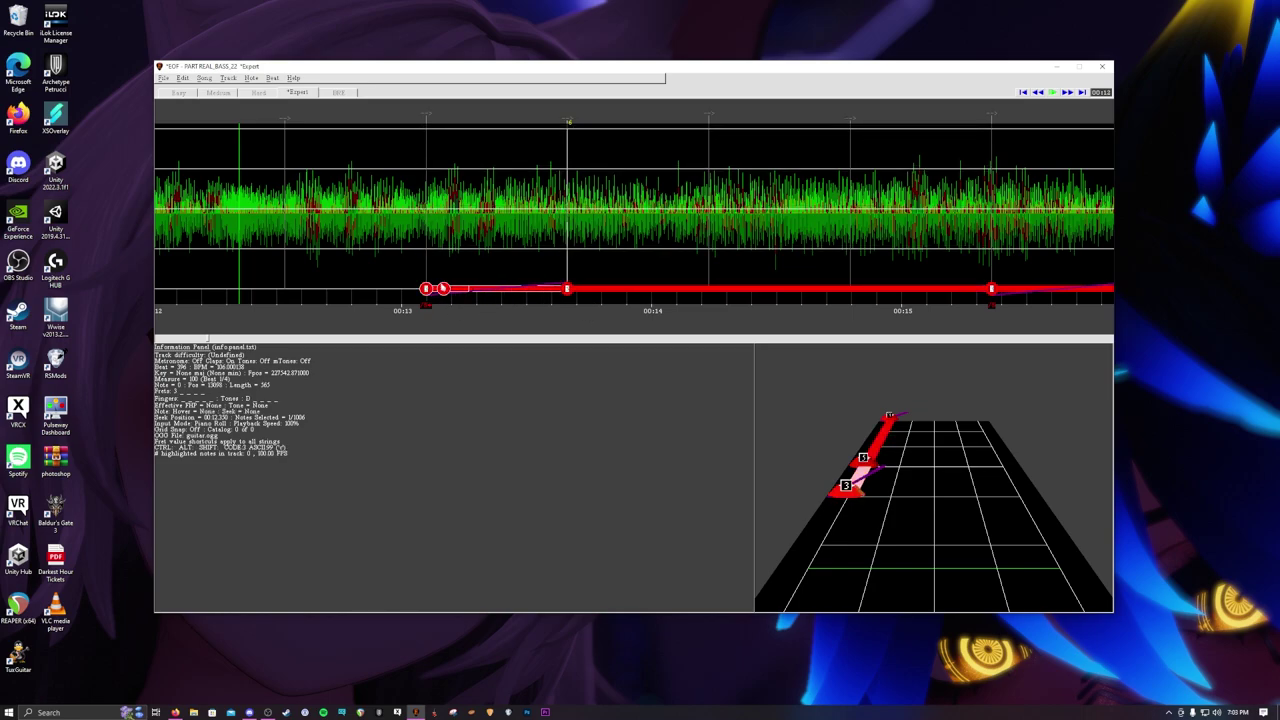
pyautogui.click(427, 290)
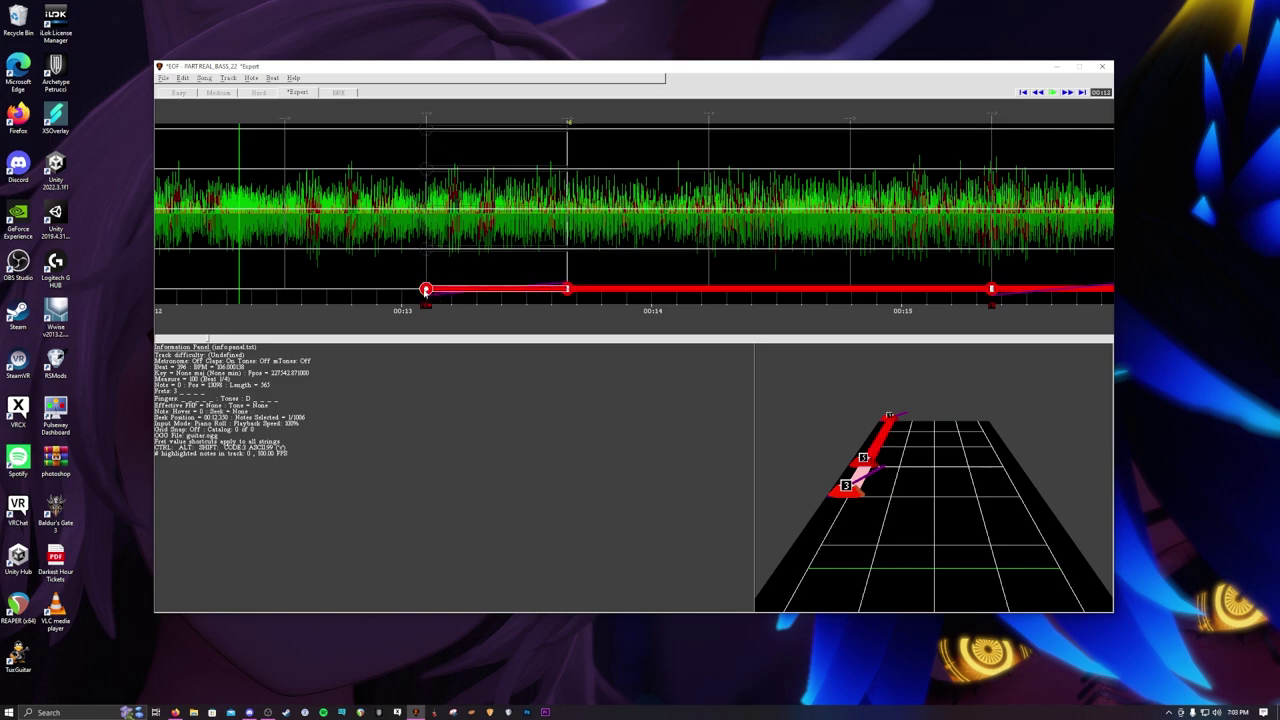
pyautogui.press('n')
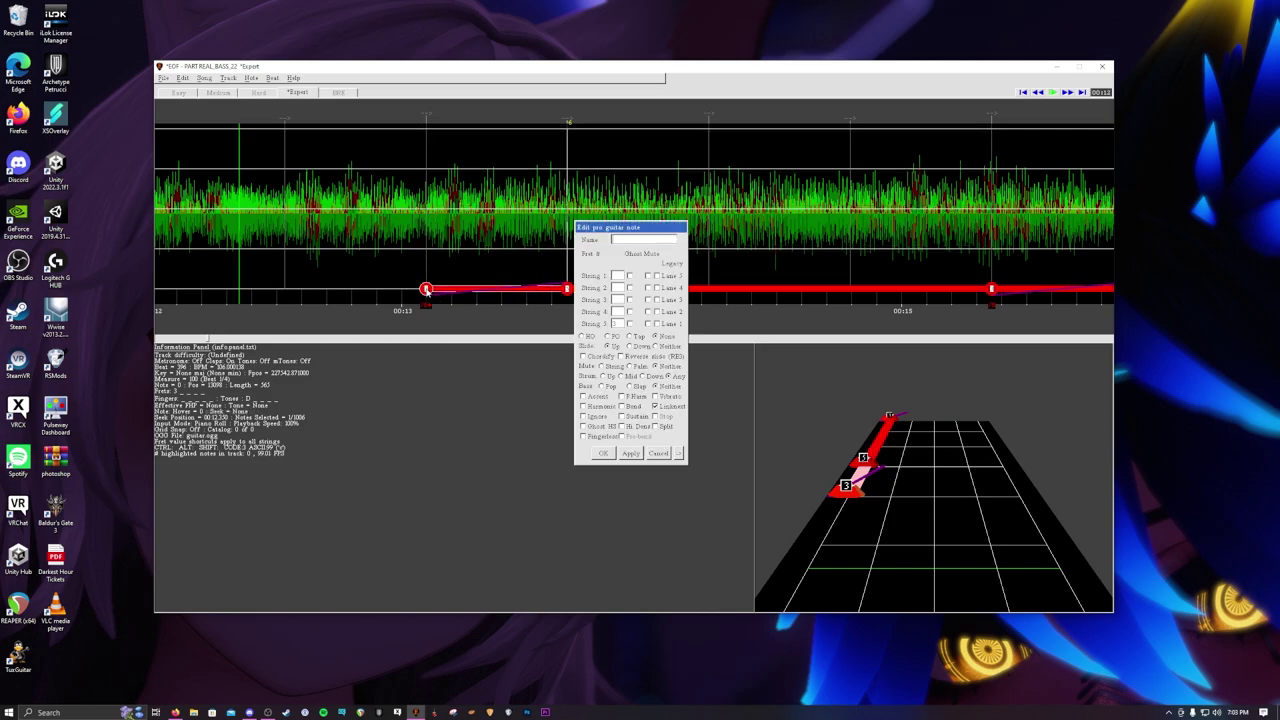
pyautogui.press('Escape')
pyautogui.press('n')
pyautogui.click(680, 453)
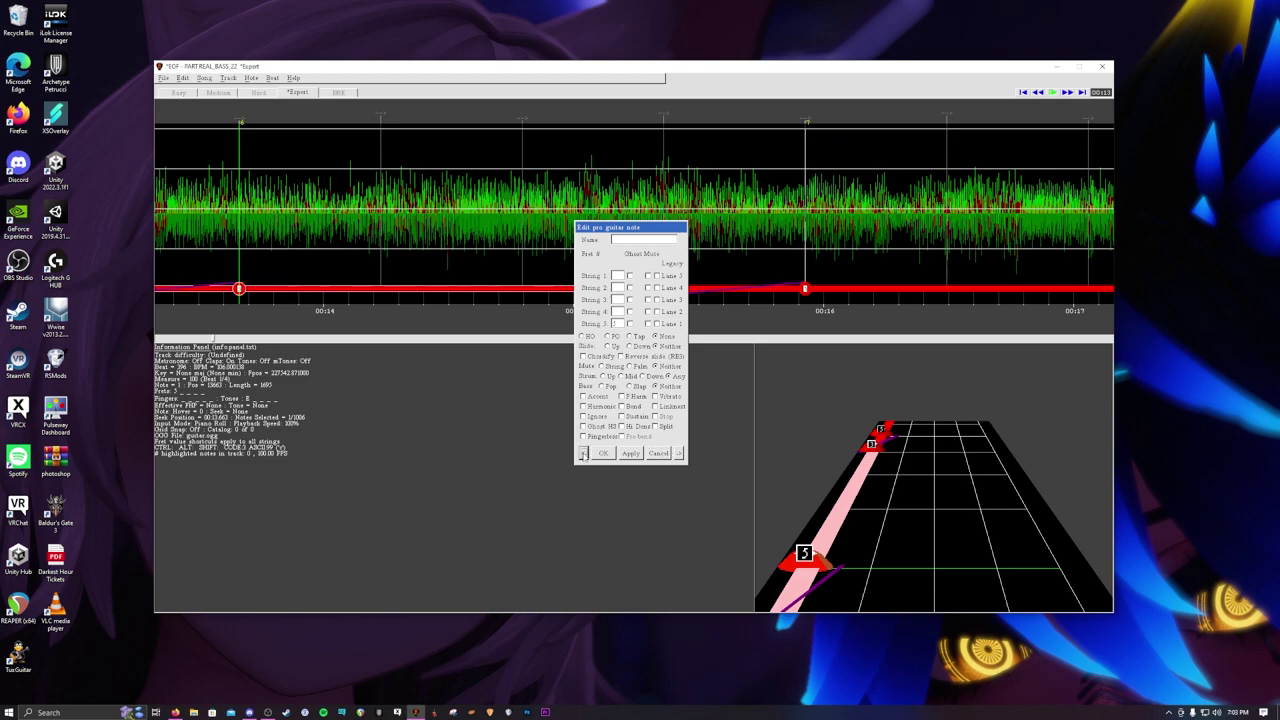
pyautogui.click(583, 453)
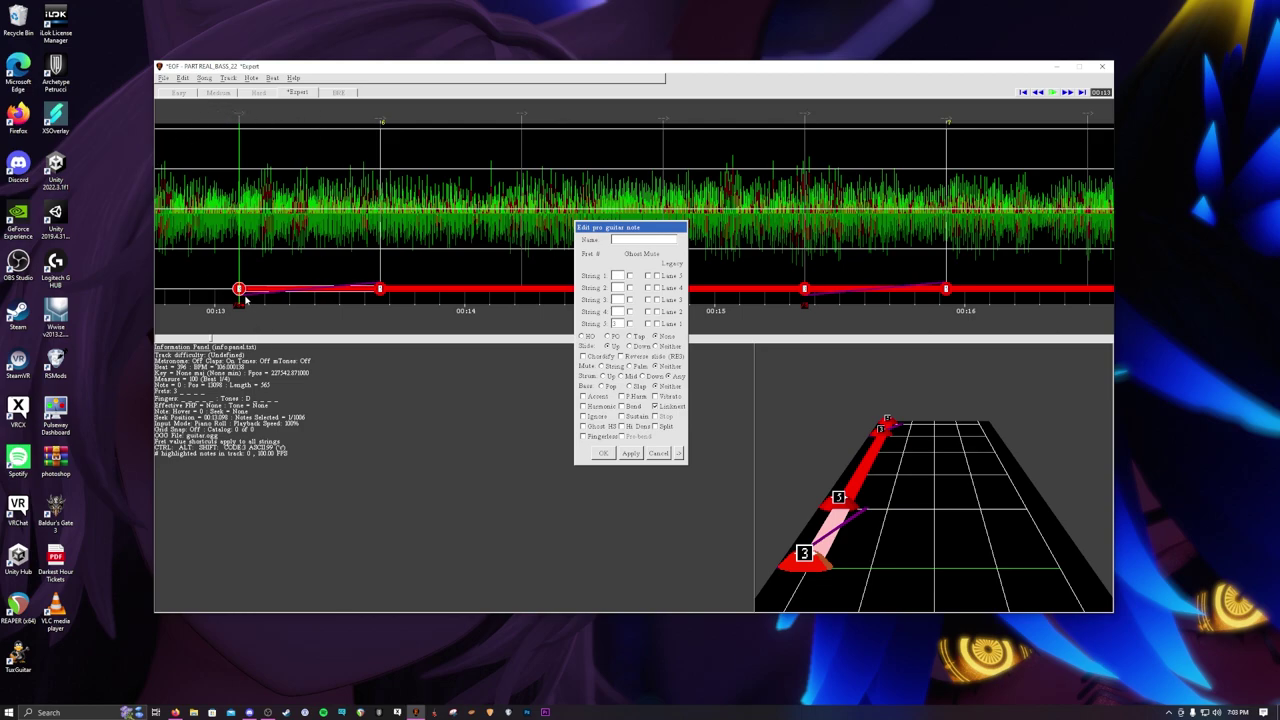
pyautogui.click(660, 453)
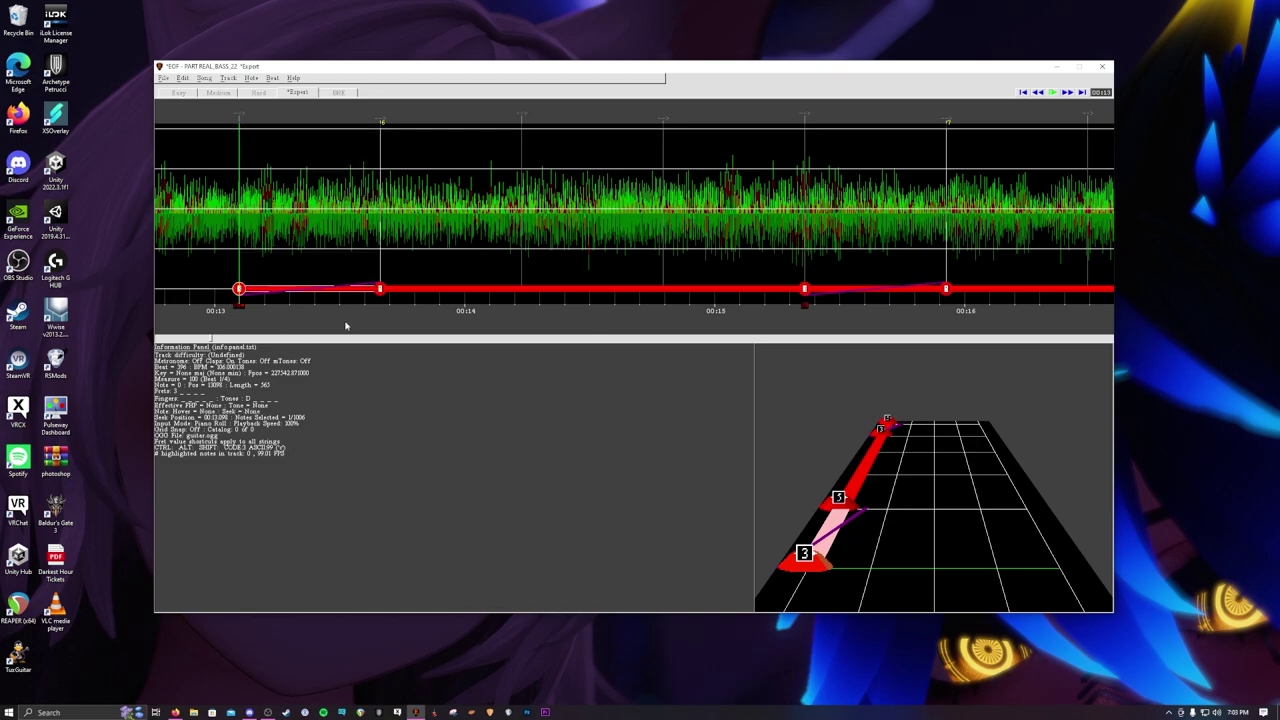
# Replace the first bass note near 00:13 with a new note on the lowest string at fret 3.
pyautogui.click(383, 290)
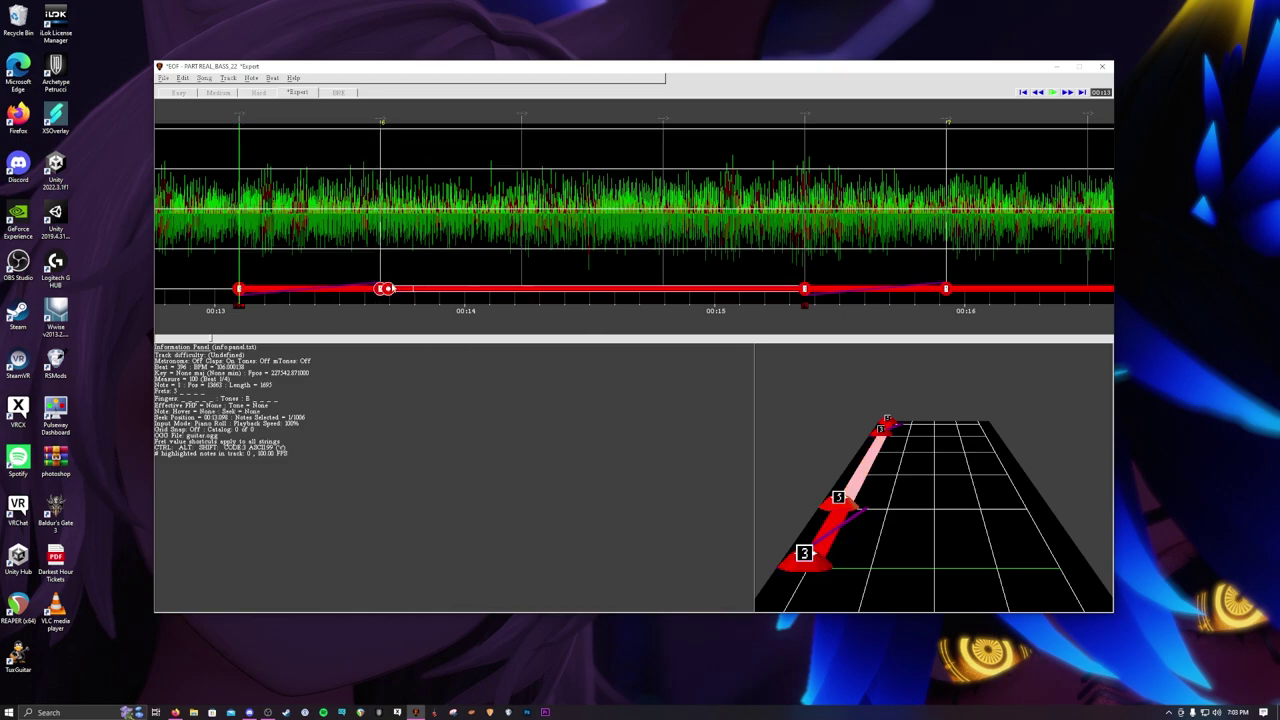
pyautogui.click(238, 290)
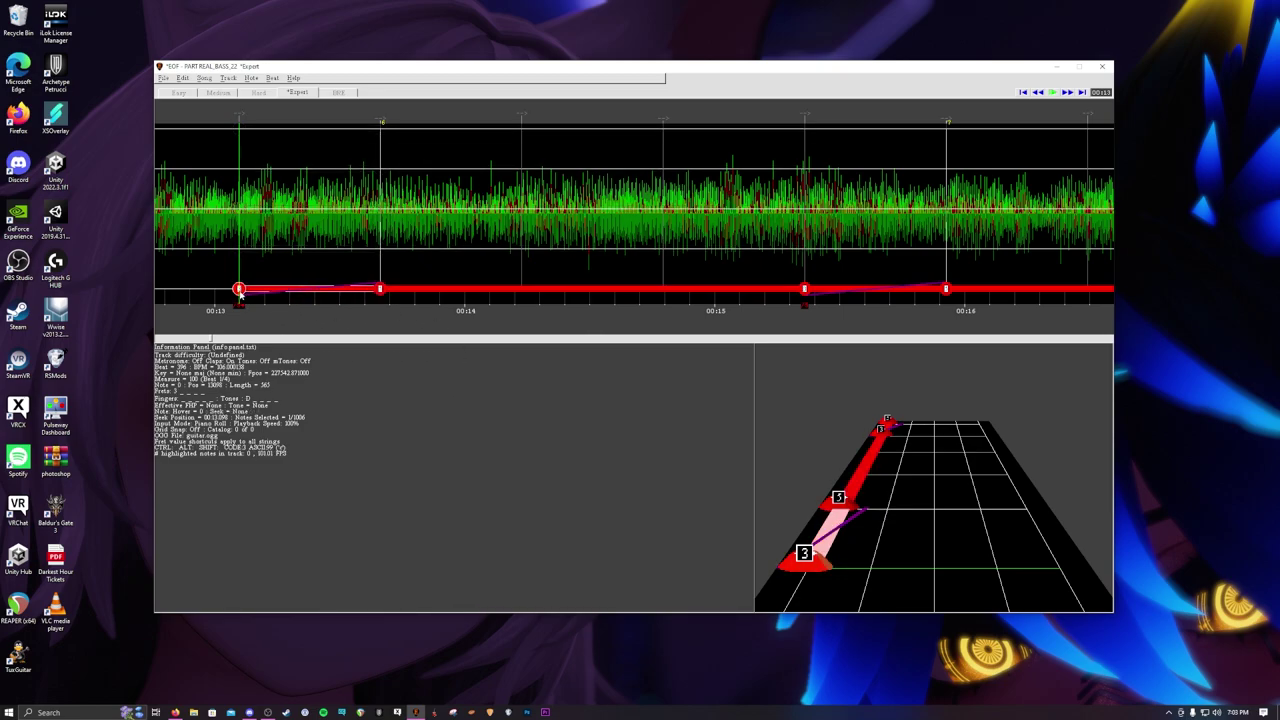
pyautogui.press('Delete')
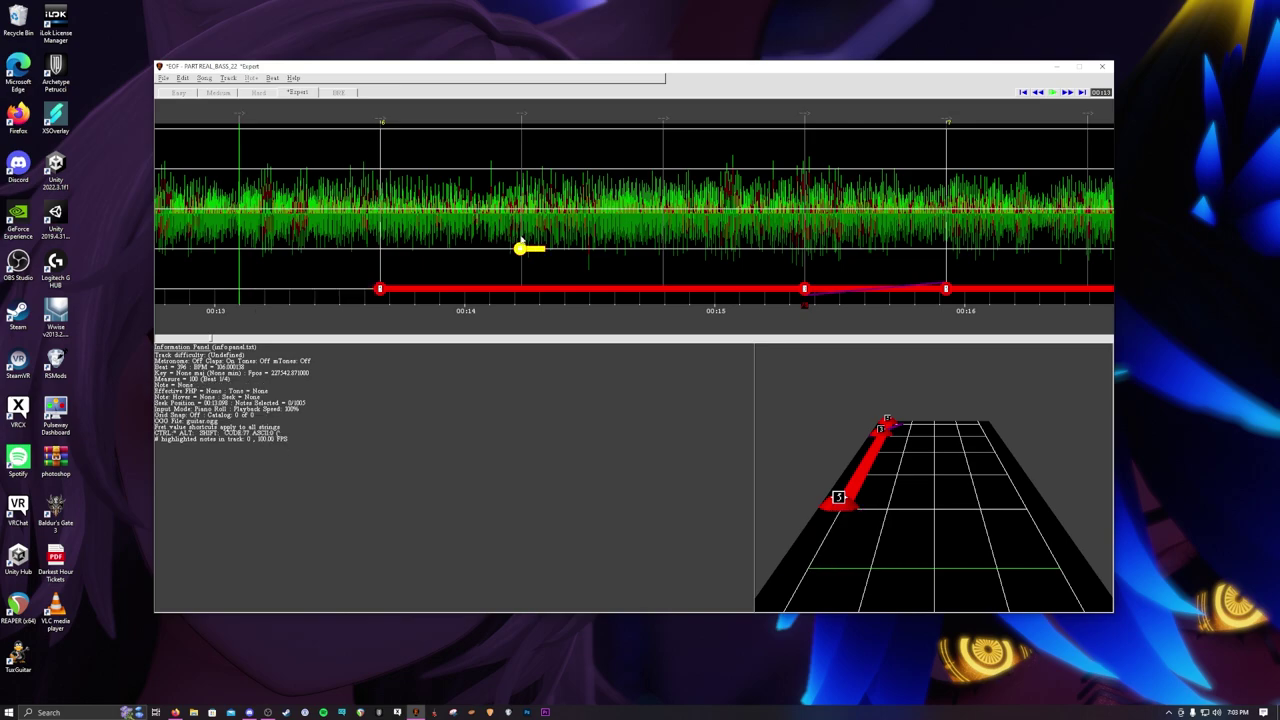
pyautogui.hotkey('ctrl', 'z')
pyautogui.press('n')
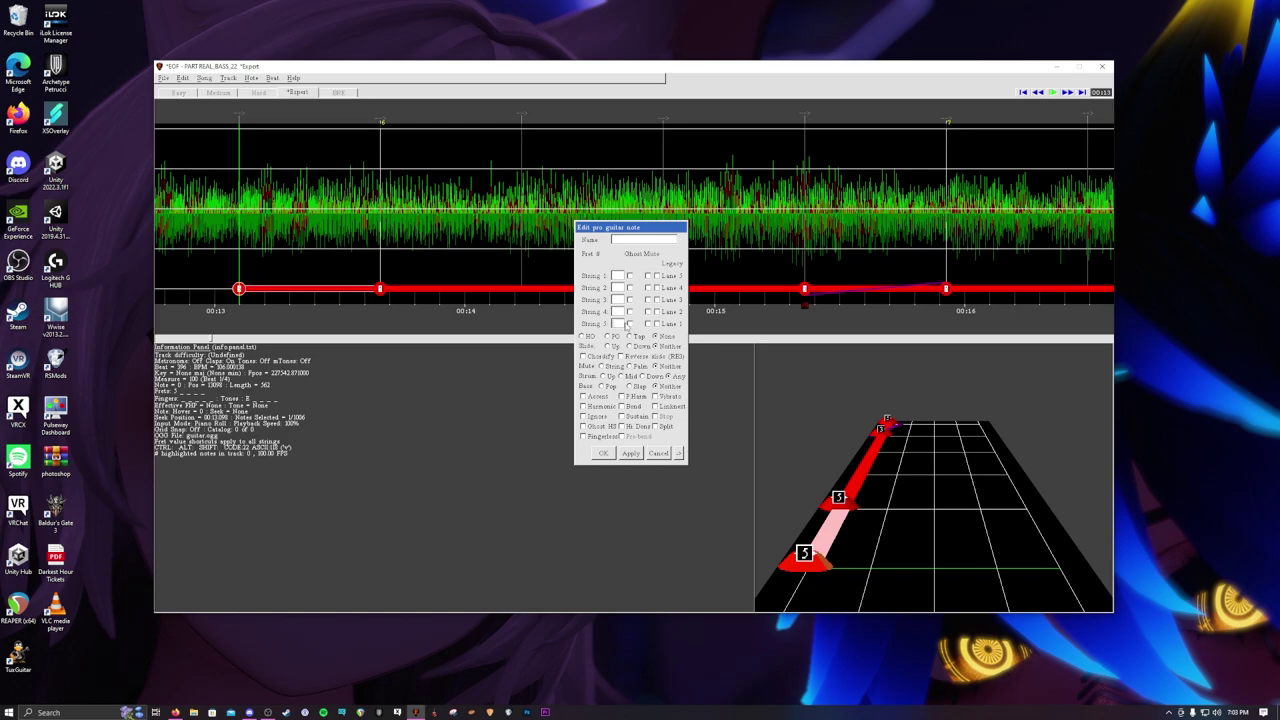
pyautogui.write('3')
pyautogui.click(603, 453)
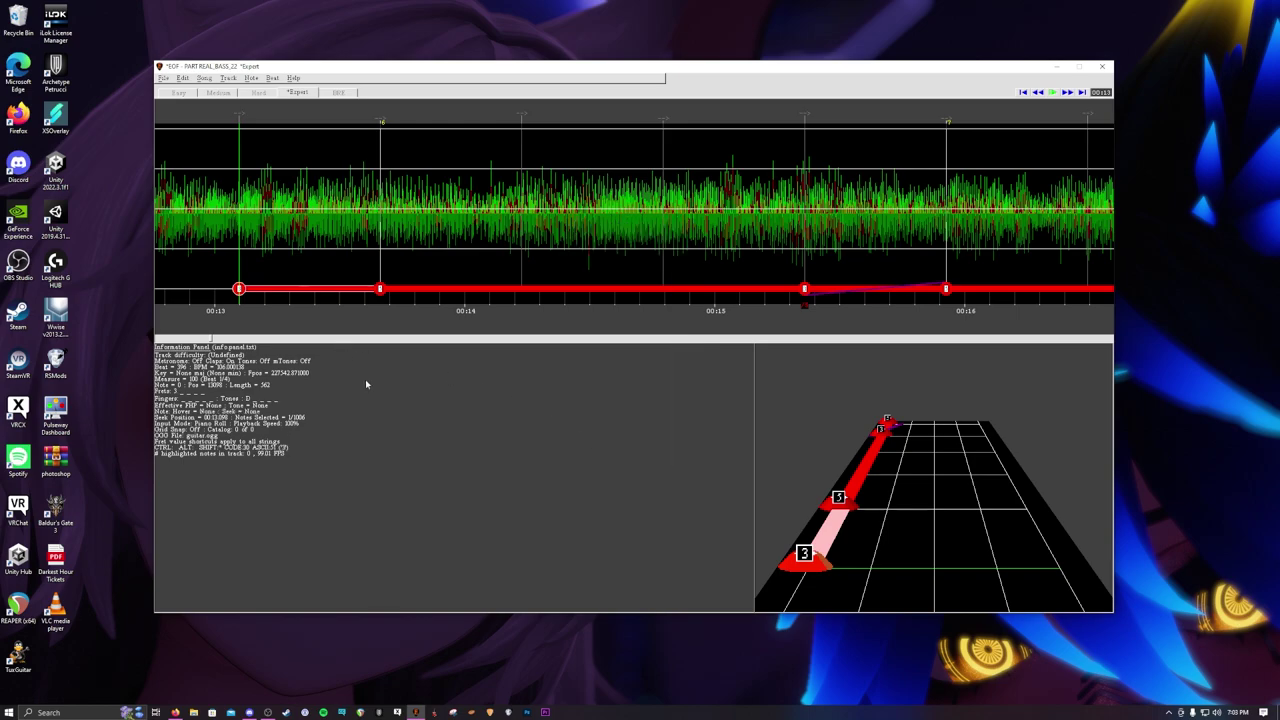
# Add an unpitched slide to the first bass note and play back the passage around 00:13.
pyautogui.hotkey('ctrl', 'u')
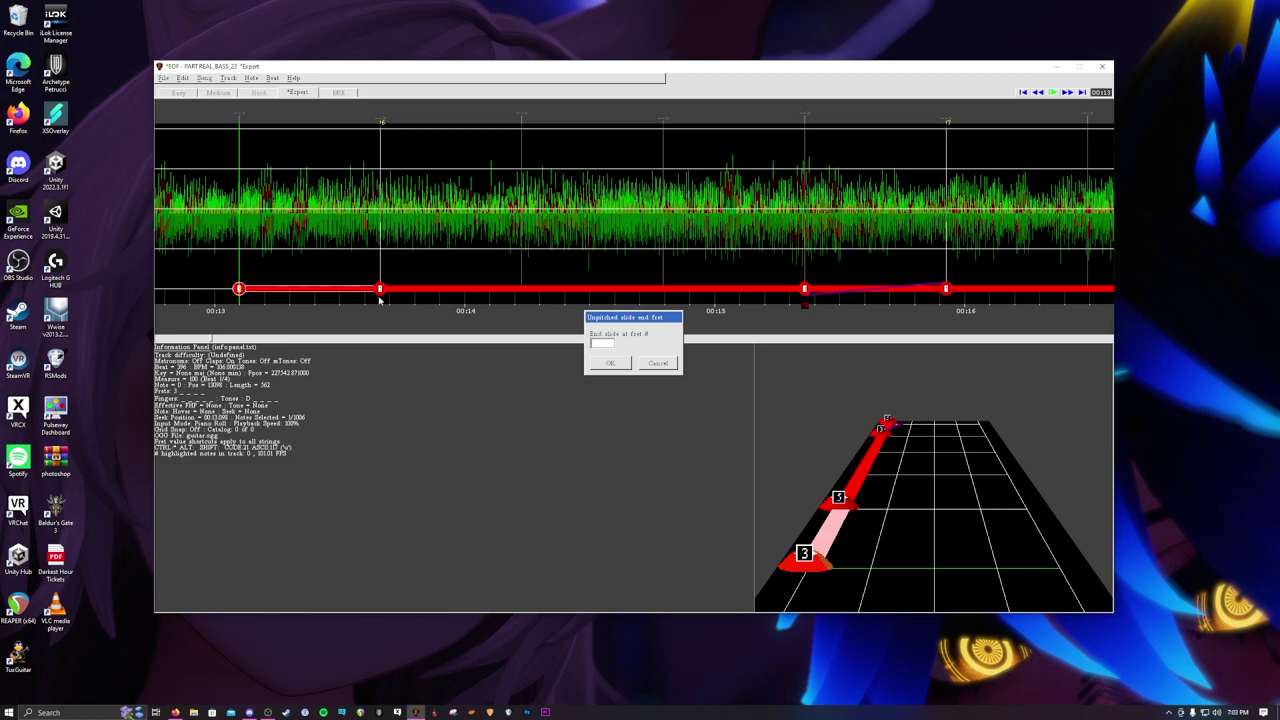
pyautogui.click(609, 363)
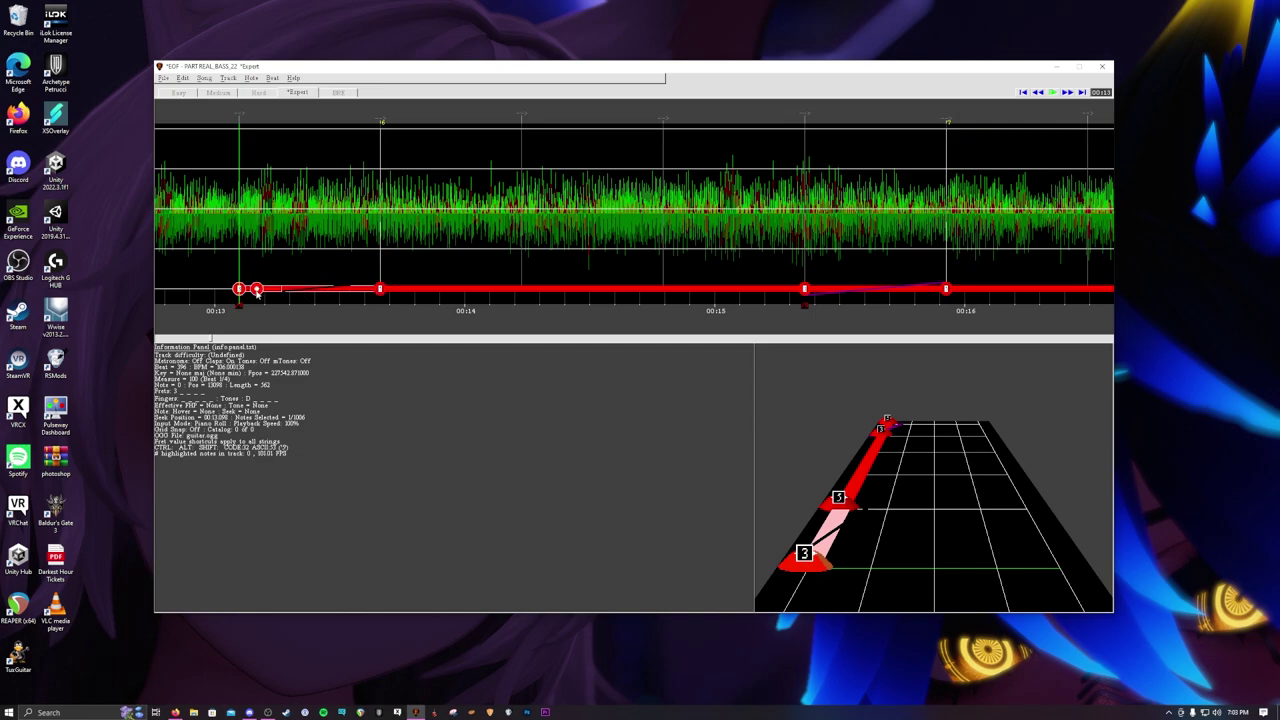
pyautogui.click(380, 288)
pyautogui.press('space')
pyautogui.press('space')
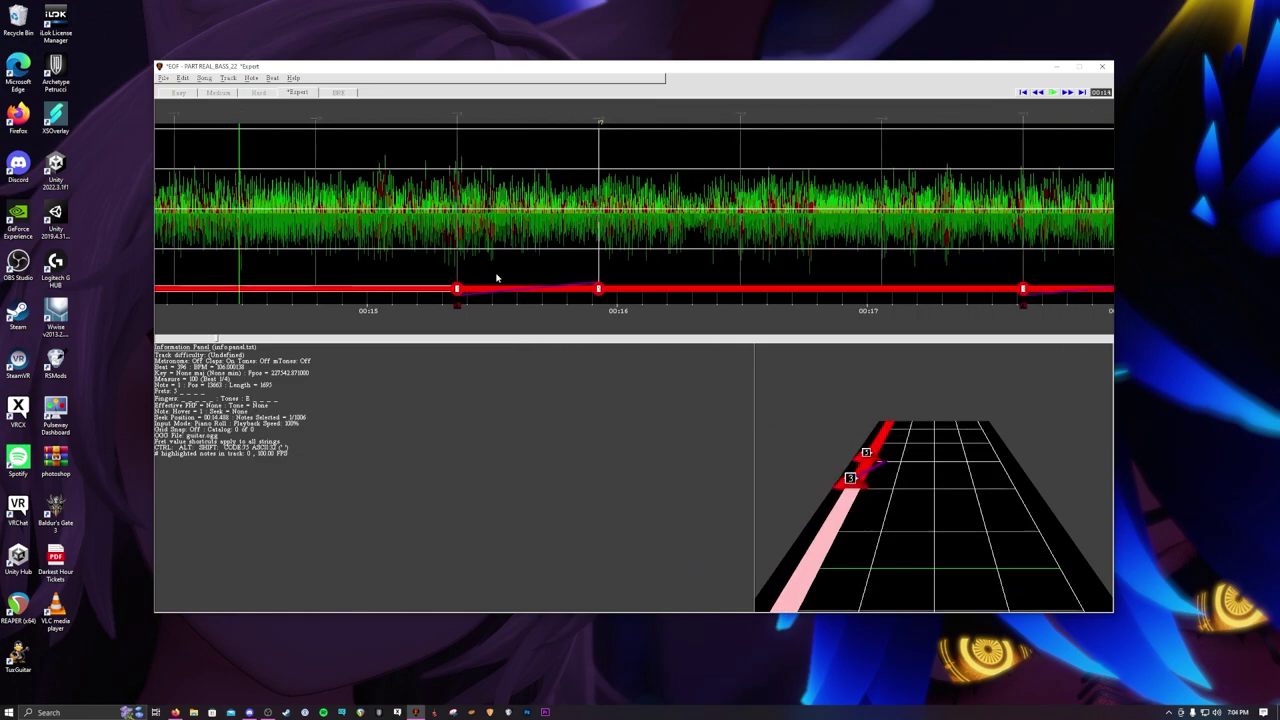
pyautogui.press('Right')
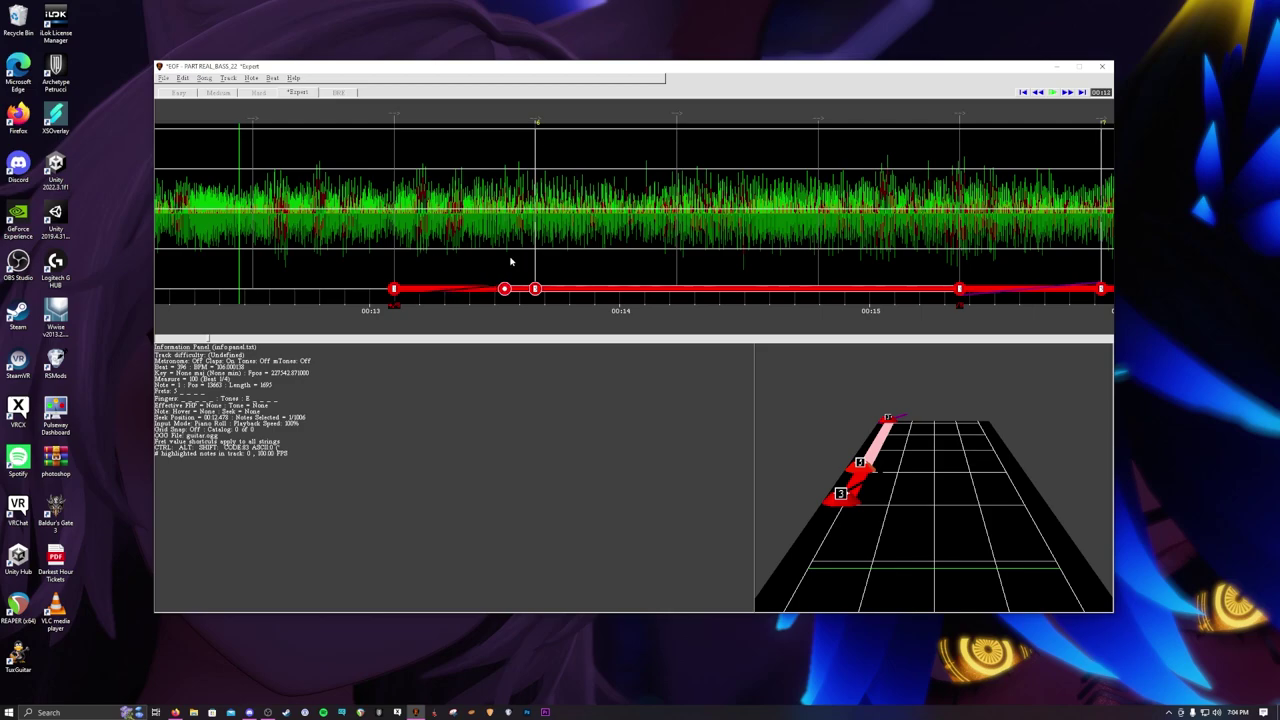
pyautogui.hotkey('ctrl', 'space')
pyautogui.press('space')
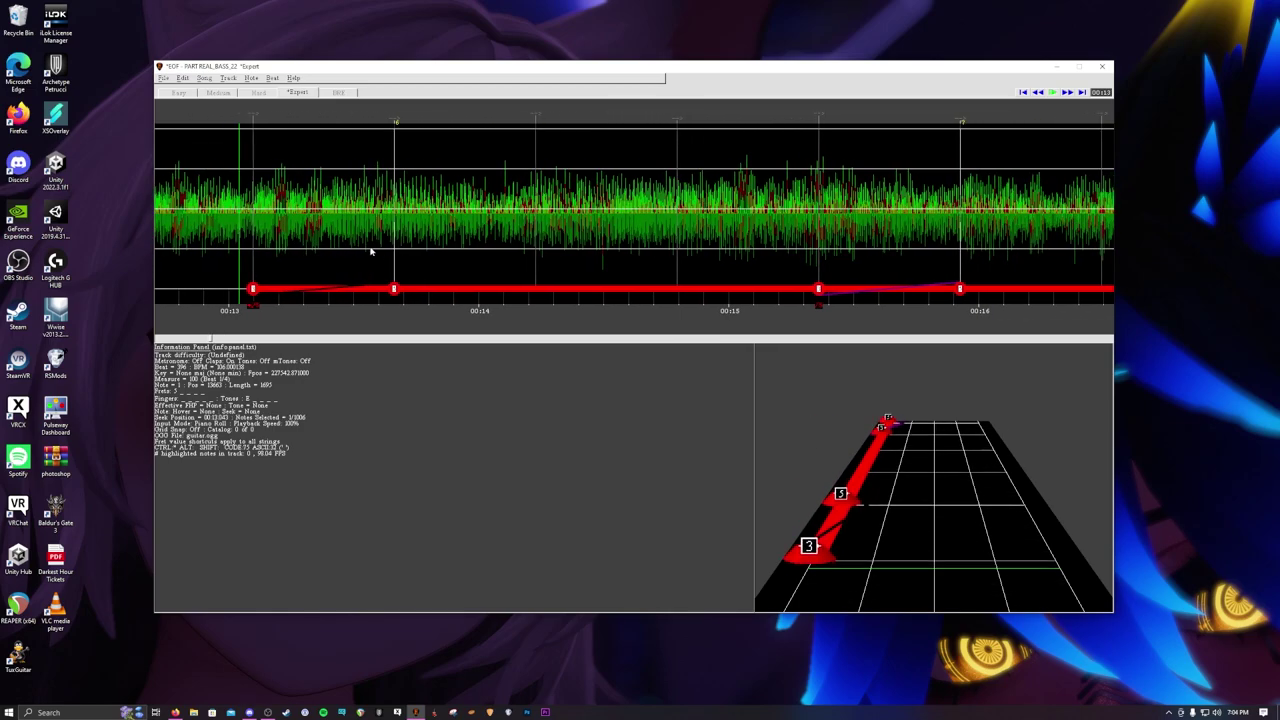
# Move the first bass note's start to about 00:13.37, shortening it to about 289 ms, and check the timing by playback.
pyautogui.moveTo(222, 289); pyautogui.dragTo(263, 290)
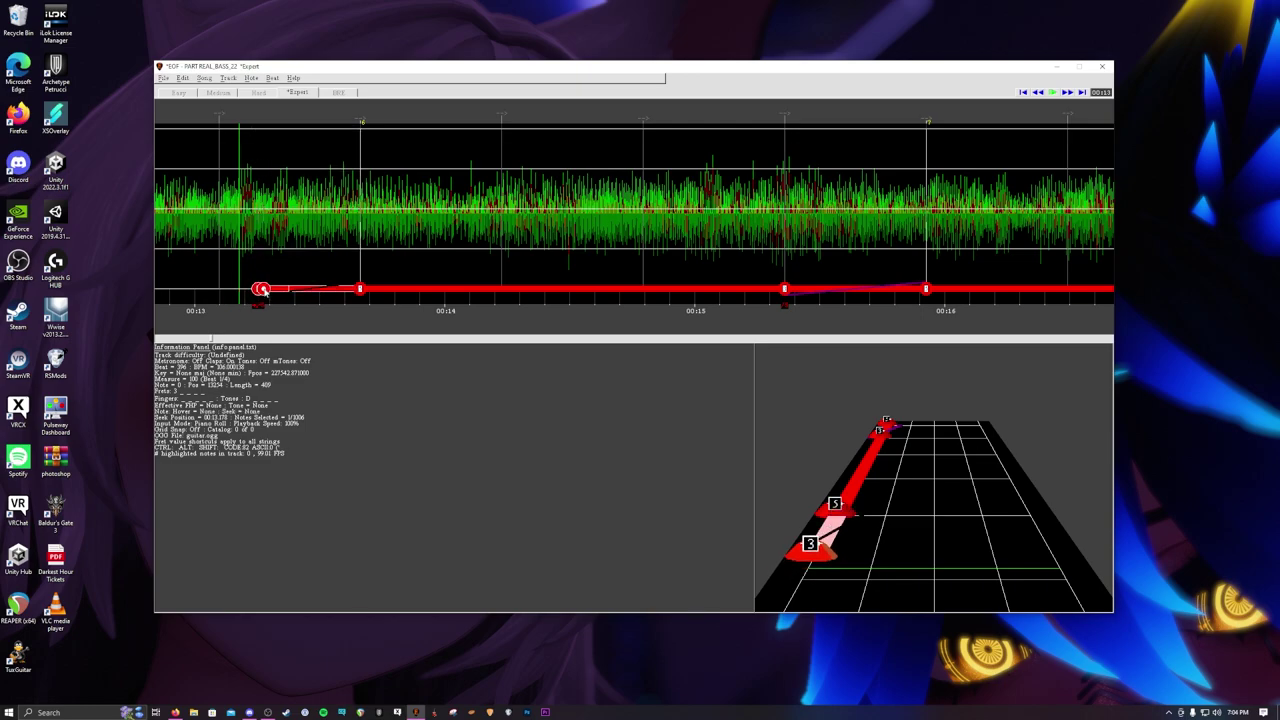
pyautogui.press('Left')
pyautogui.hotkey('ctrl', 'space')
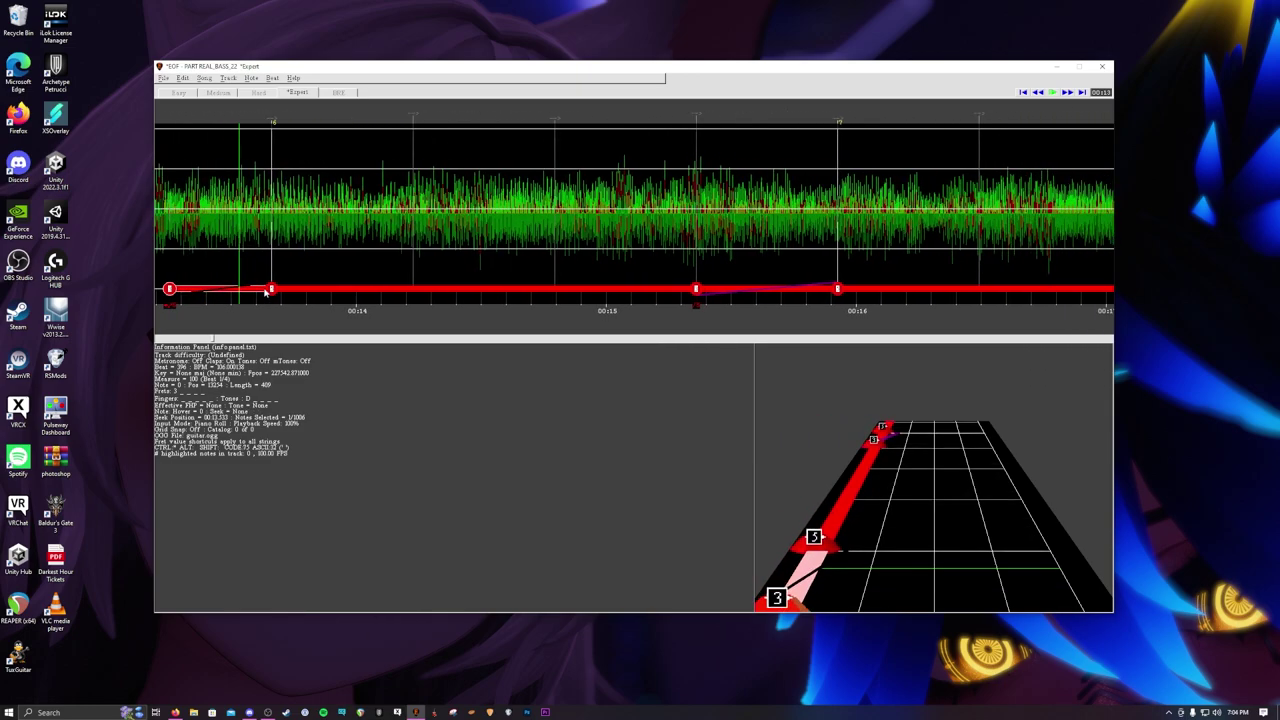
pyautogui.press('space')
pyautogui.moveTo(363, 289); pyautogui.dragTo(392, 291)
pyautogui.press('space')
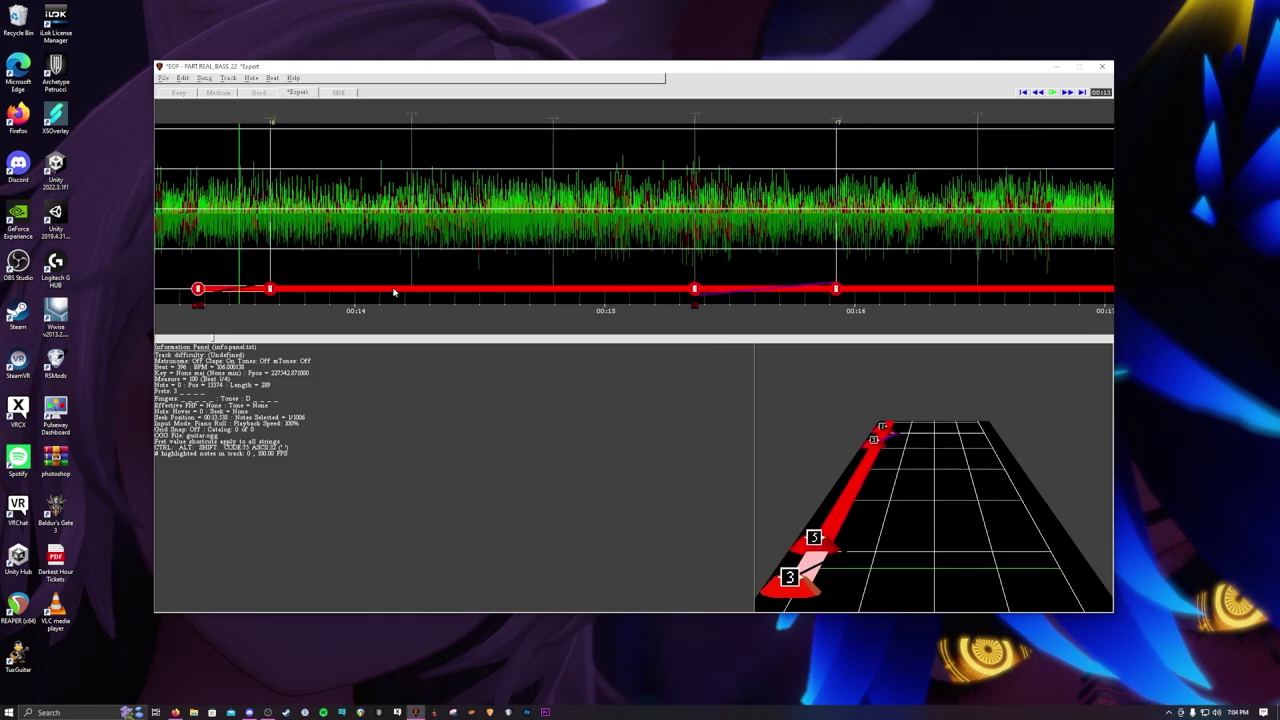
pyautogui.press('space')
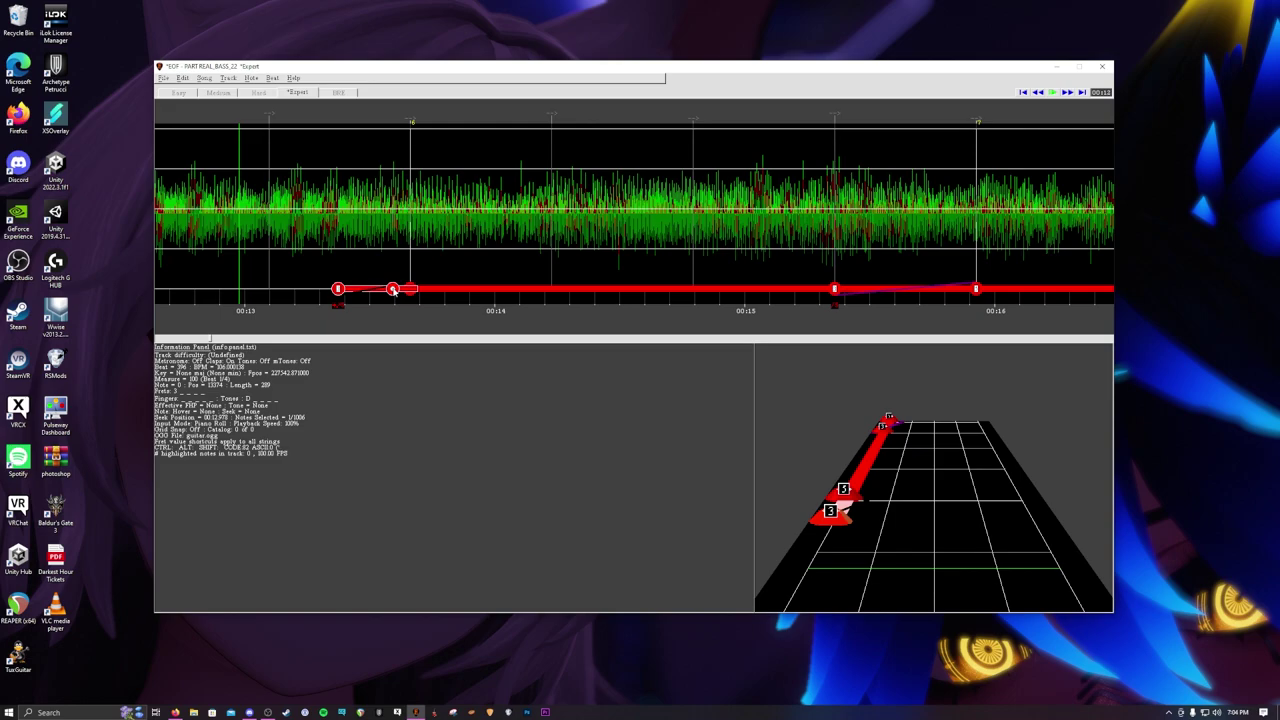
pyautogui.press('space')
pyautogui.press('space')
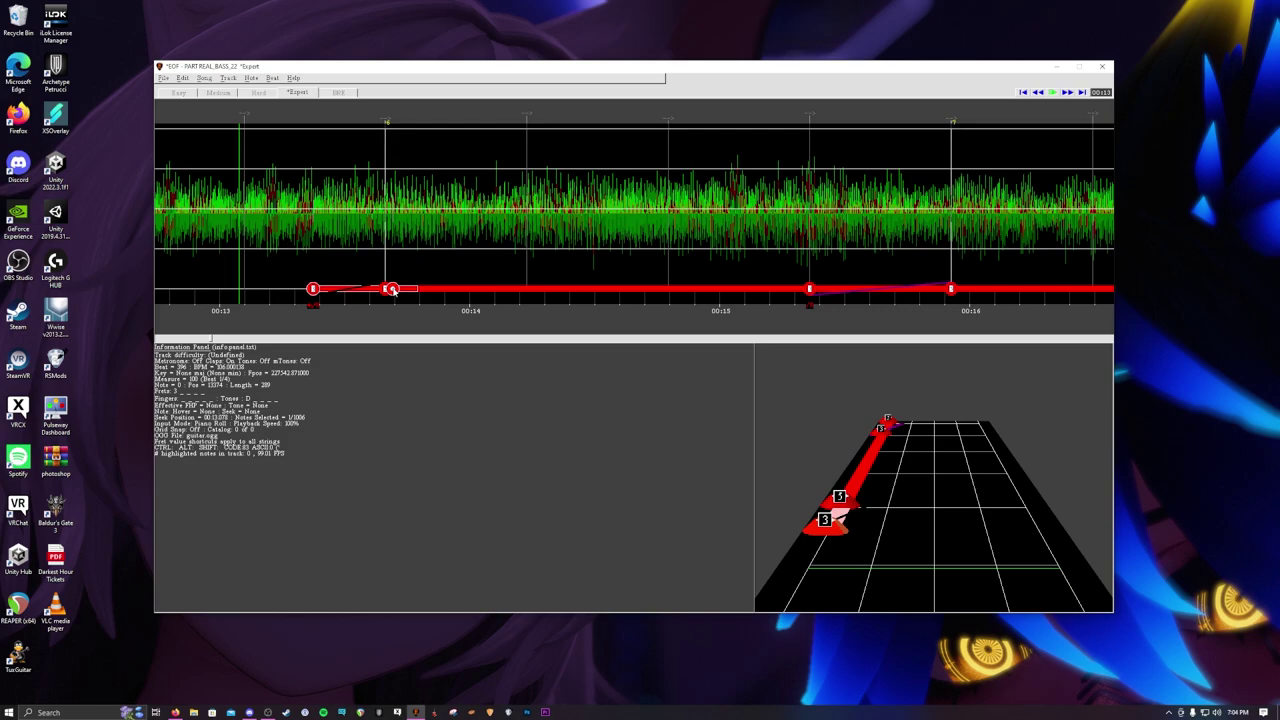
# Try a tech note partway through the first bass note in tech view, open its properties, and delete it before leaving tech view.
pyautogui.press('F4')
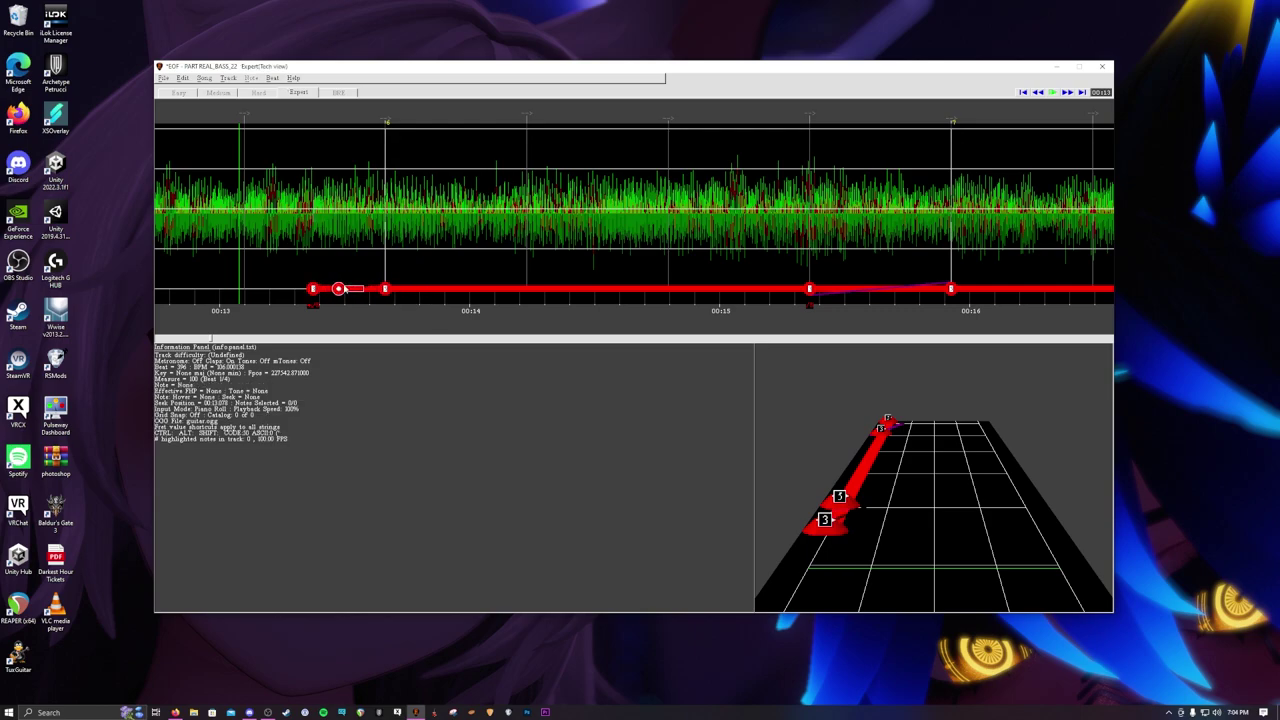
pyautogui.click(337, 289)
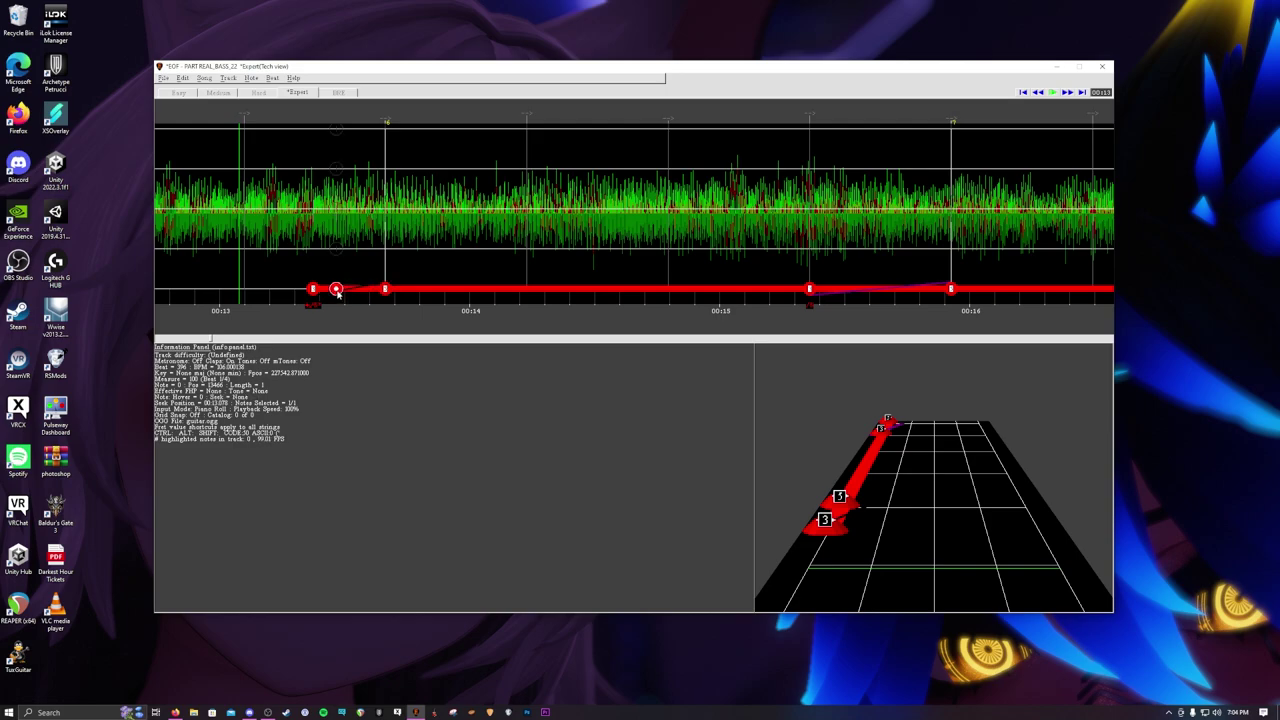
pyautogui.press('n')
pyautogui.click(658, 453)
pyautogui.press('Delete')
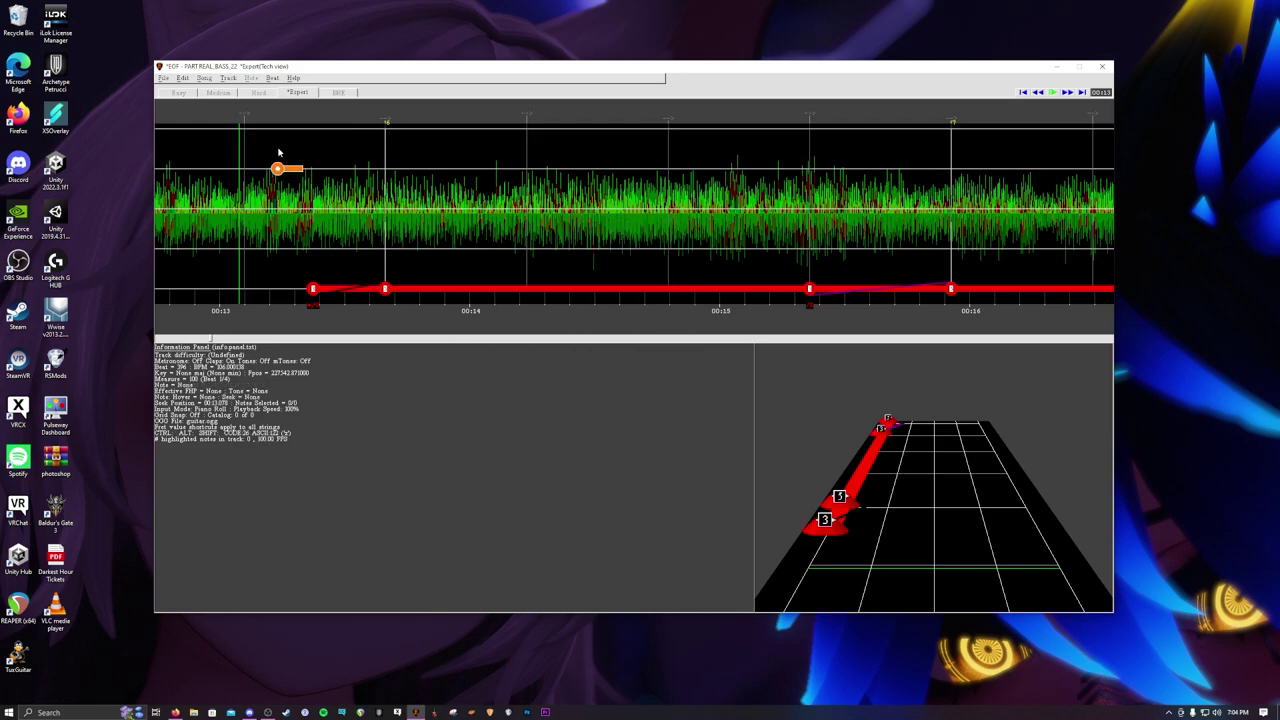
pyautogui.press('F4')
# Review the bass arrangement from about 00:19 through to its final notes, including a short playback check around 02:07.
pyautogui.press('Right')
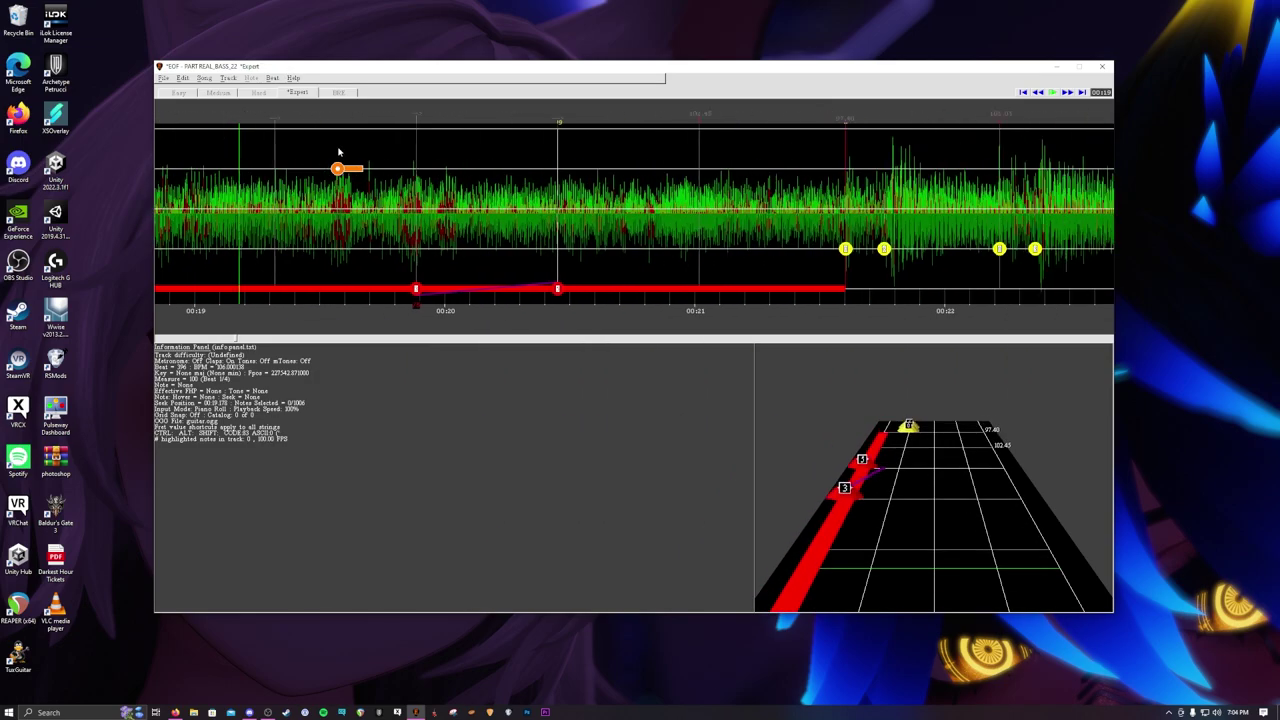
pyautogui.scroll(-15, 338, 152)
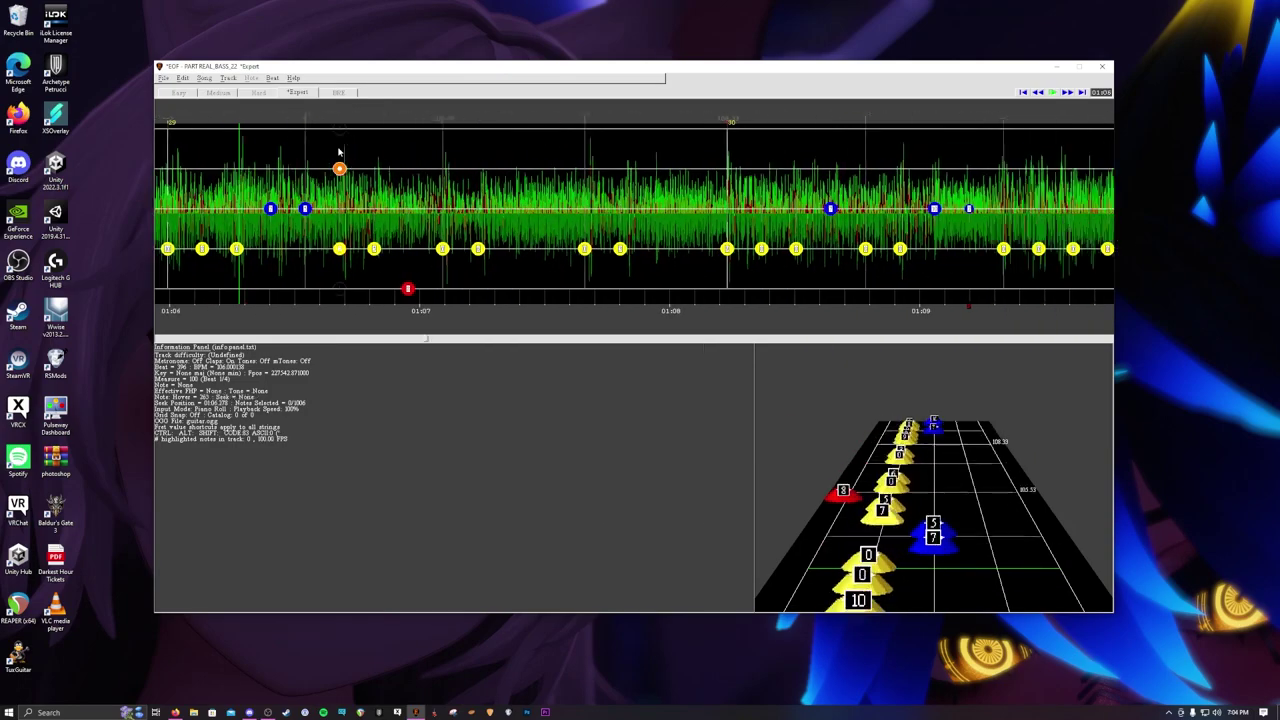
pyautogui.scroll(-10, 338, 152)
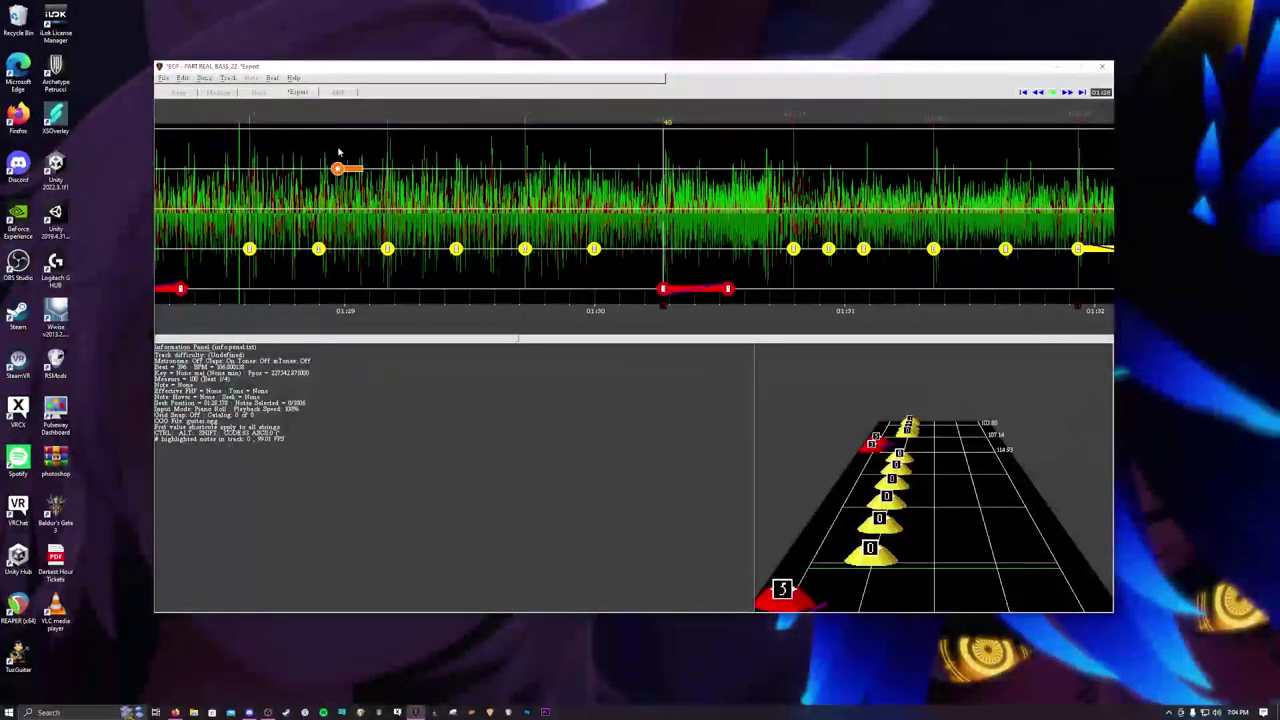
pyautogui.scroll(-4, 338, 152)
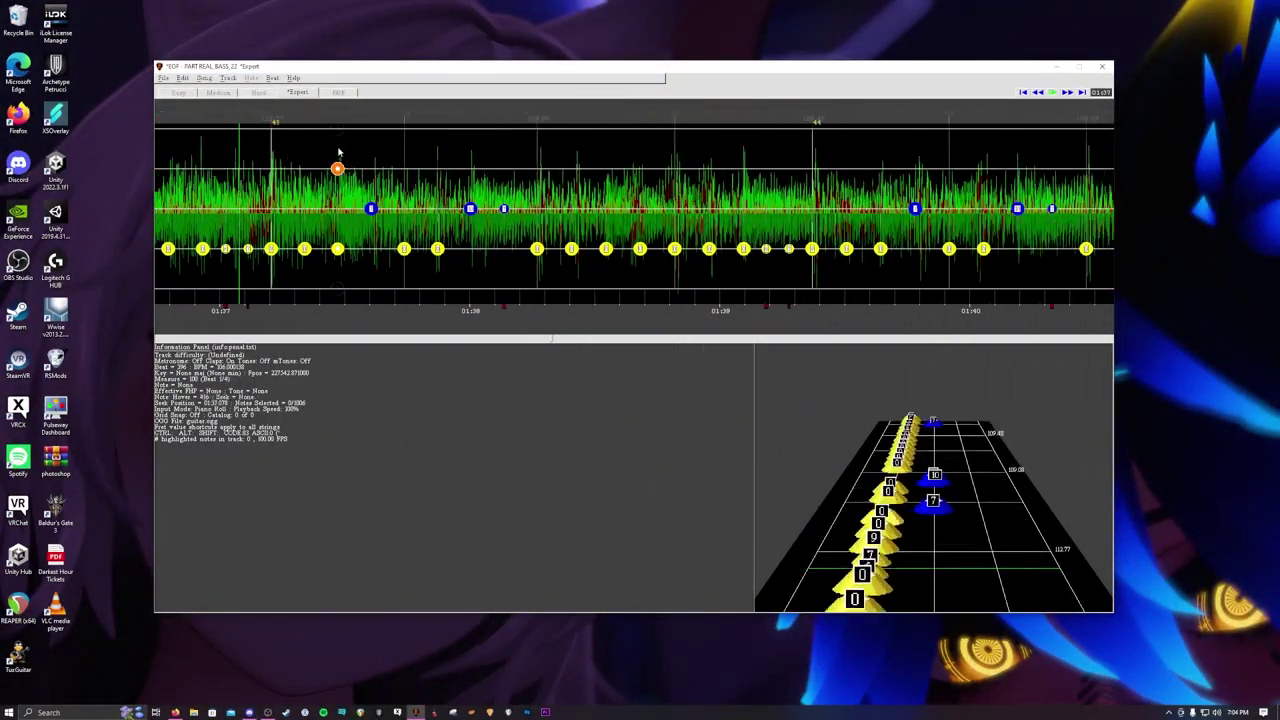
pyautogui.scroll(-5, 338, 152)
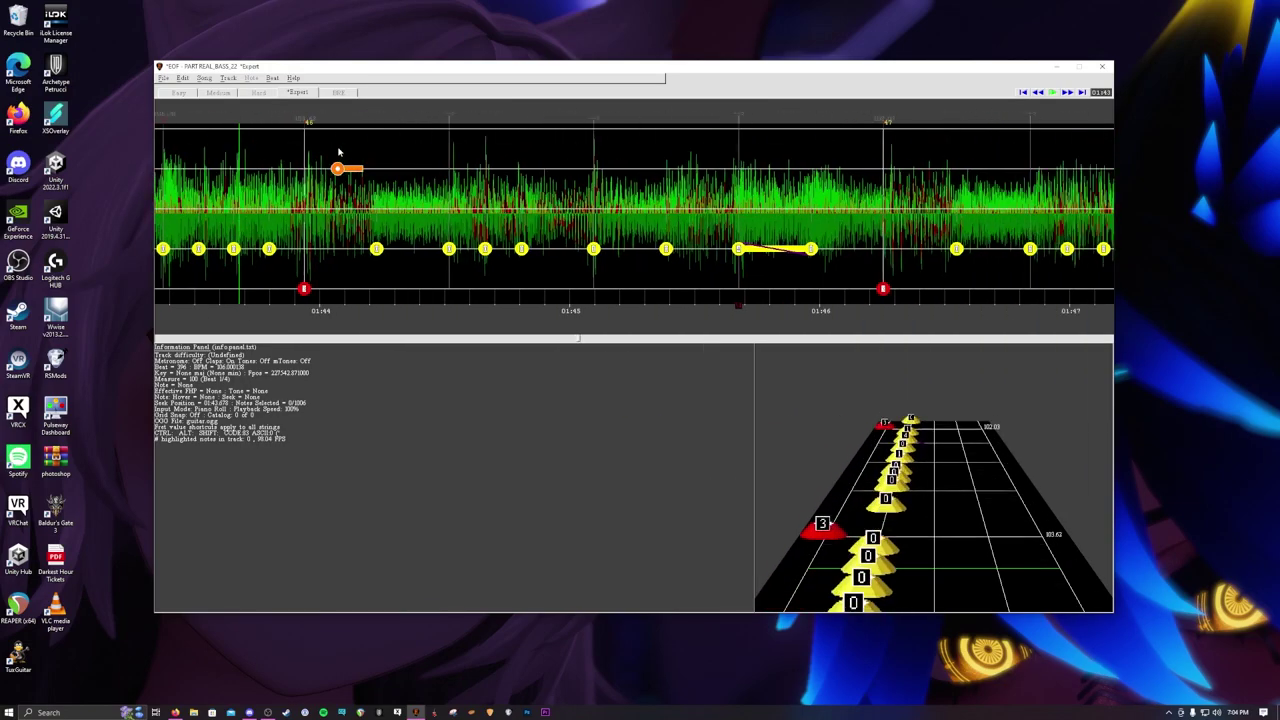
pyautogui.scroll(-1, 338, 152)
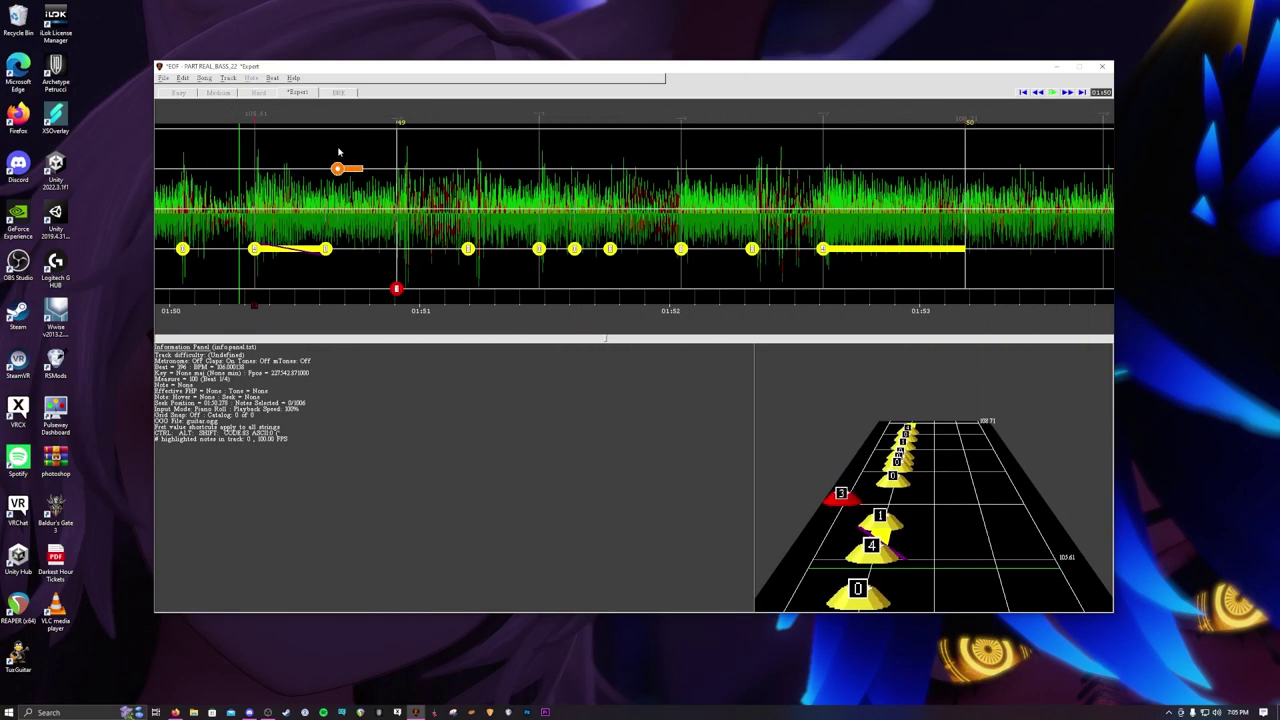
pyautogui.scroll(-4, 338, 152)
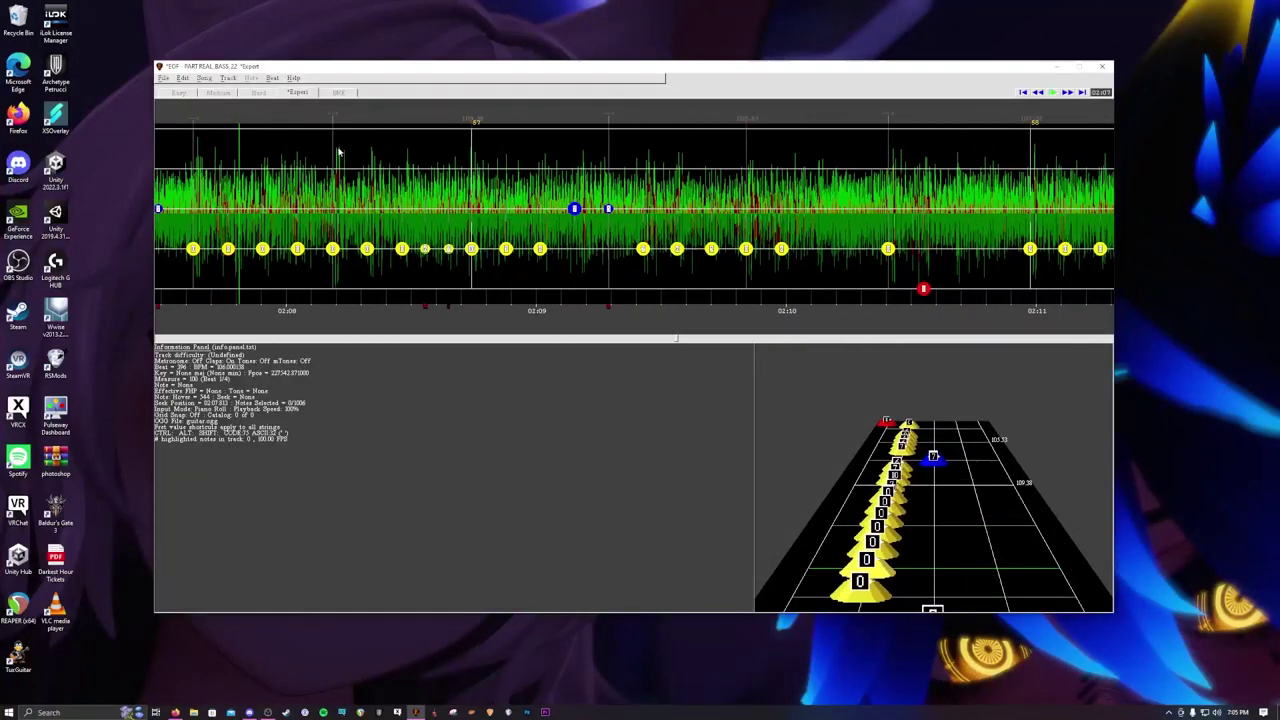
pyautogui.press('space')
pyautogui.press('Right')
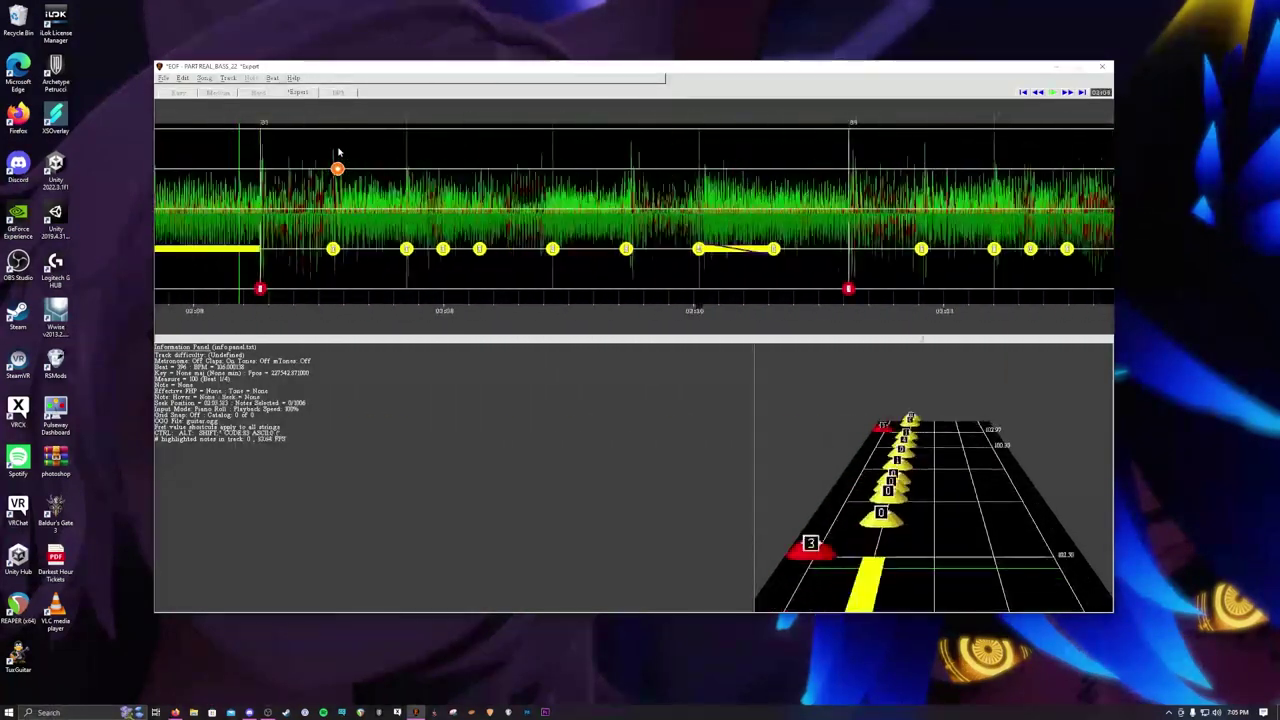
pyautogui.press('Right')
pyautogui.press('Left')
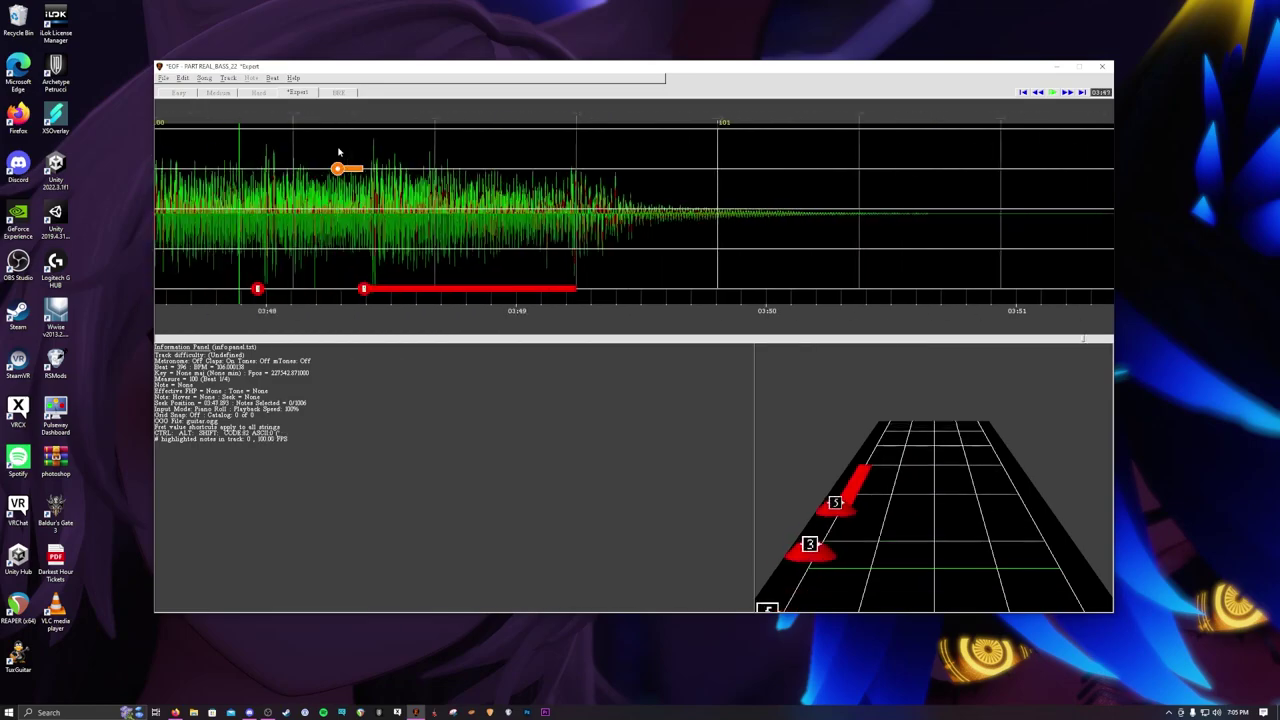
# Switch to the PART REAL_GUITAR_22 arrangement and look through its notes back to the start of the song.
pyautogui.hotkey('ctrl', 'Tab')
pyautogui.click(203, 79)
pyautogui.moveTo(181, 78)
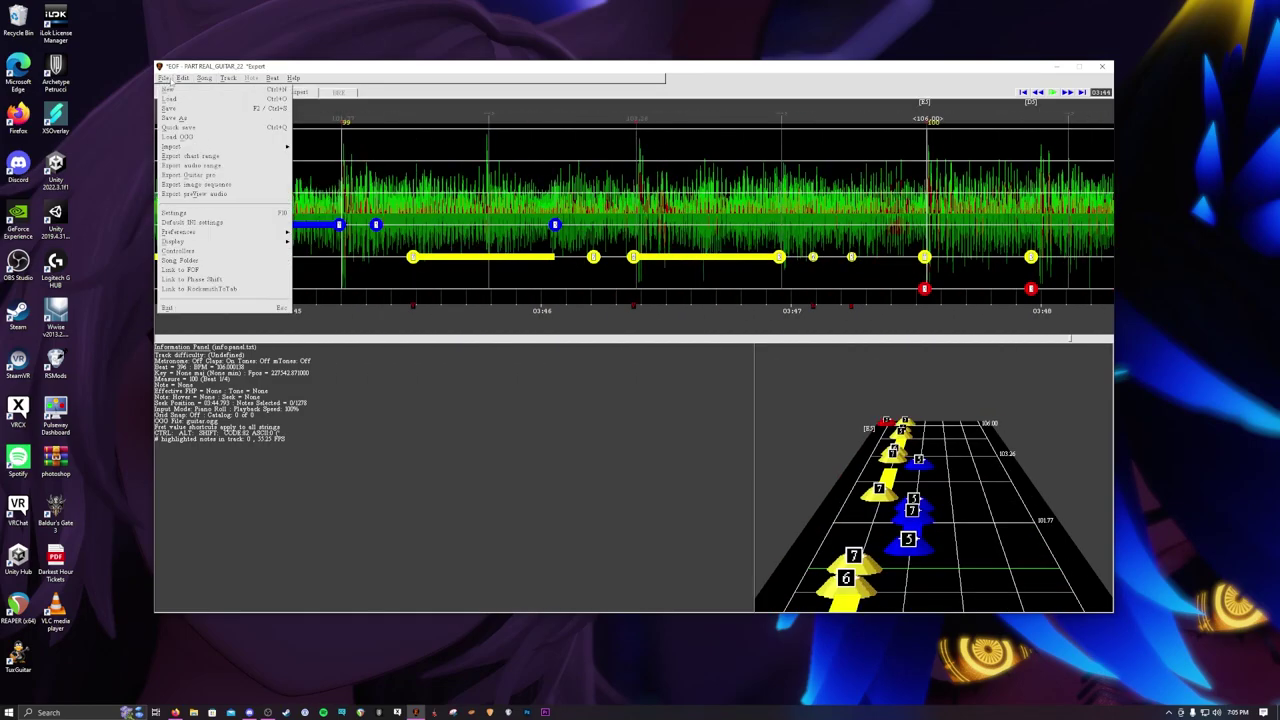
pyautogui.click(402, 90)
pyautogui.press('Left')
pyautogui.hotkey('shift', 'Left')
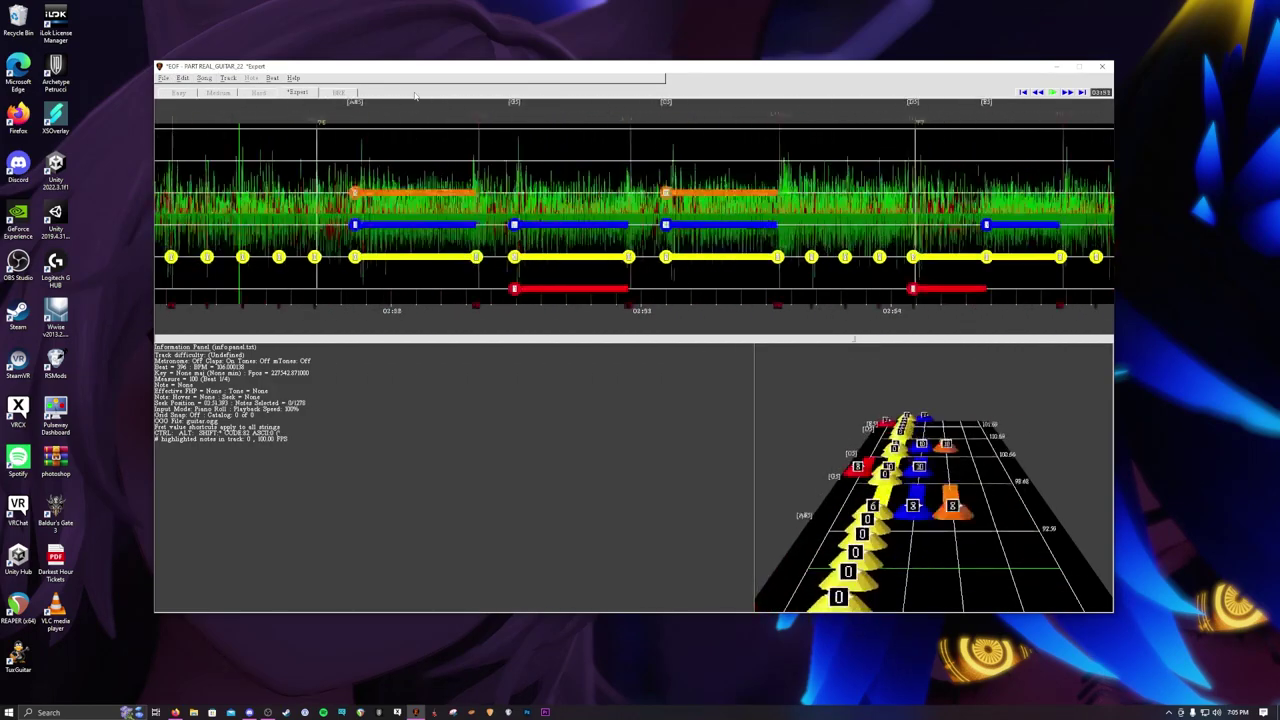
pyautogui.hotkey('shift', 'Left')
pyautogui.press('Right')
pyautogui.press('Right')
pyautogui.press('Right')
pyautogui.press('Left')
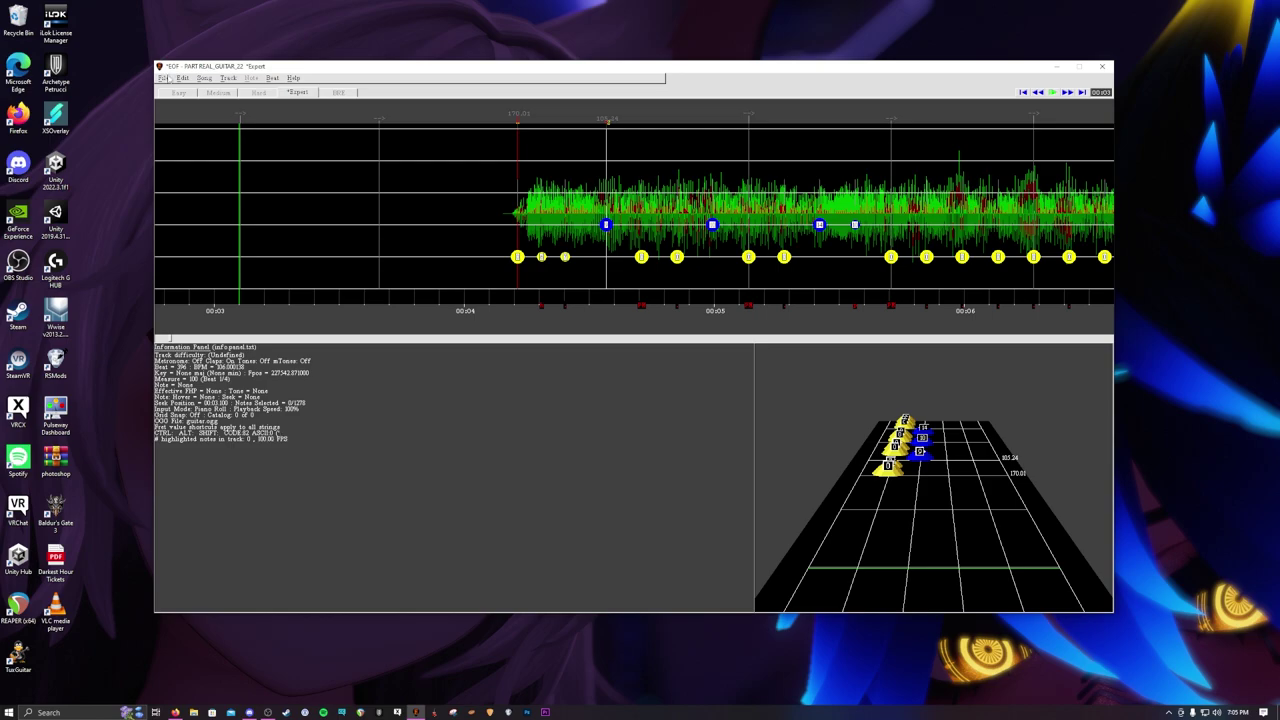
# Save the chart, declining the chord finger update and accepting automatic creation of the missing fret hand positions.
pyautogui.click(163, 79)
pyautogui.click(190, 109)
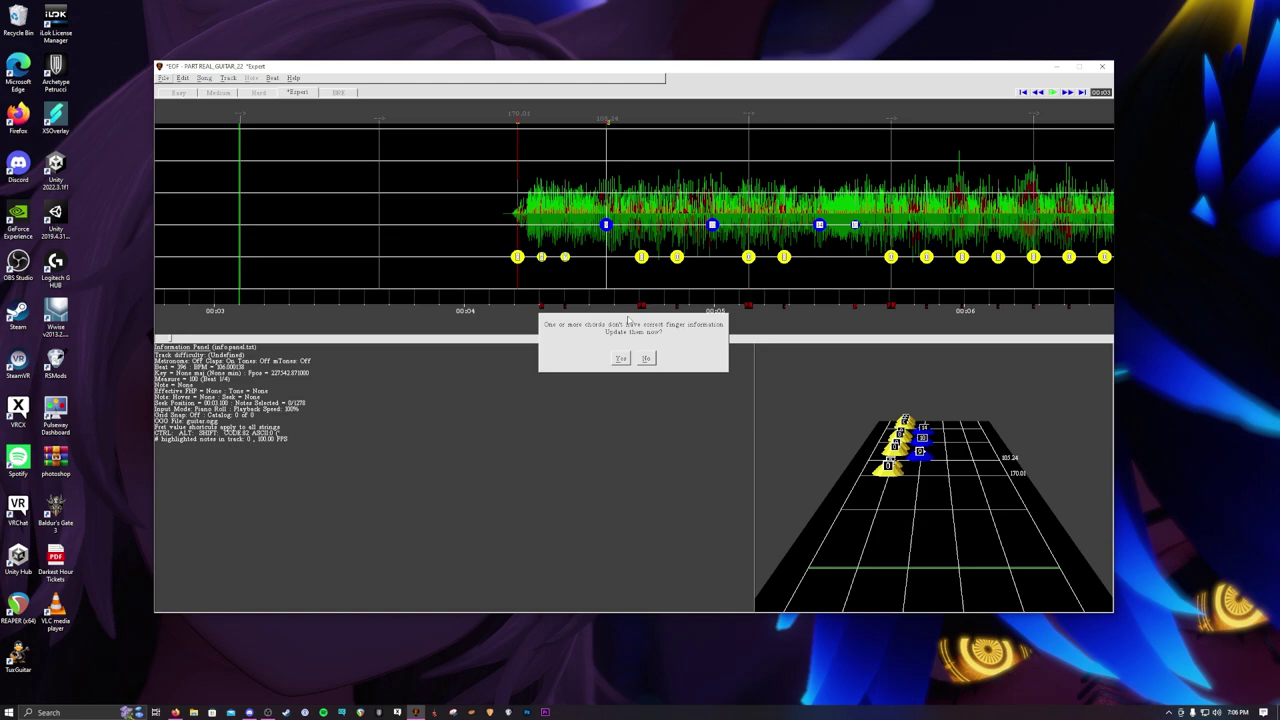
pyautogui.click(650, 358)
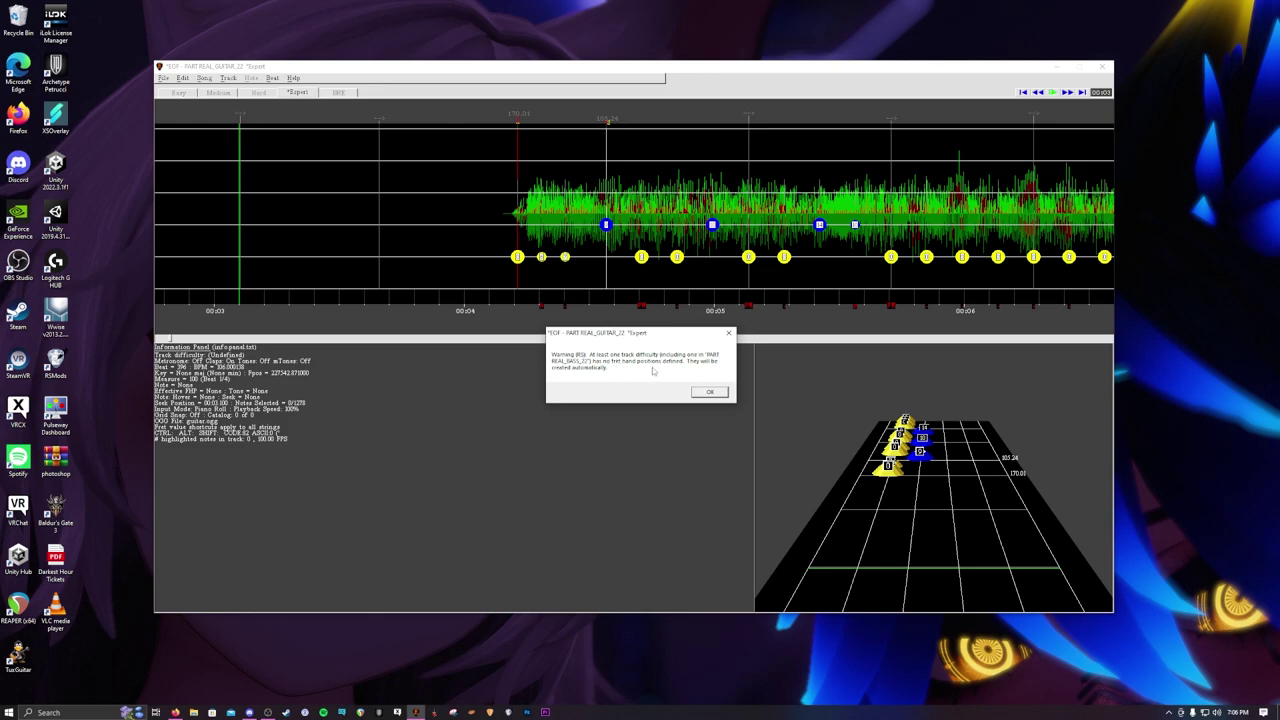
pyautogui.click(709, 393)
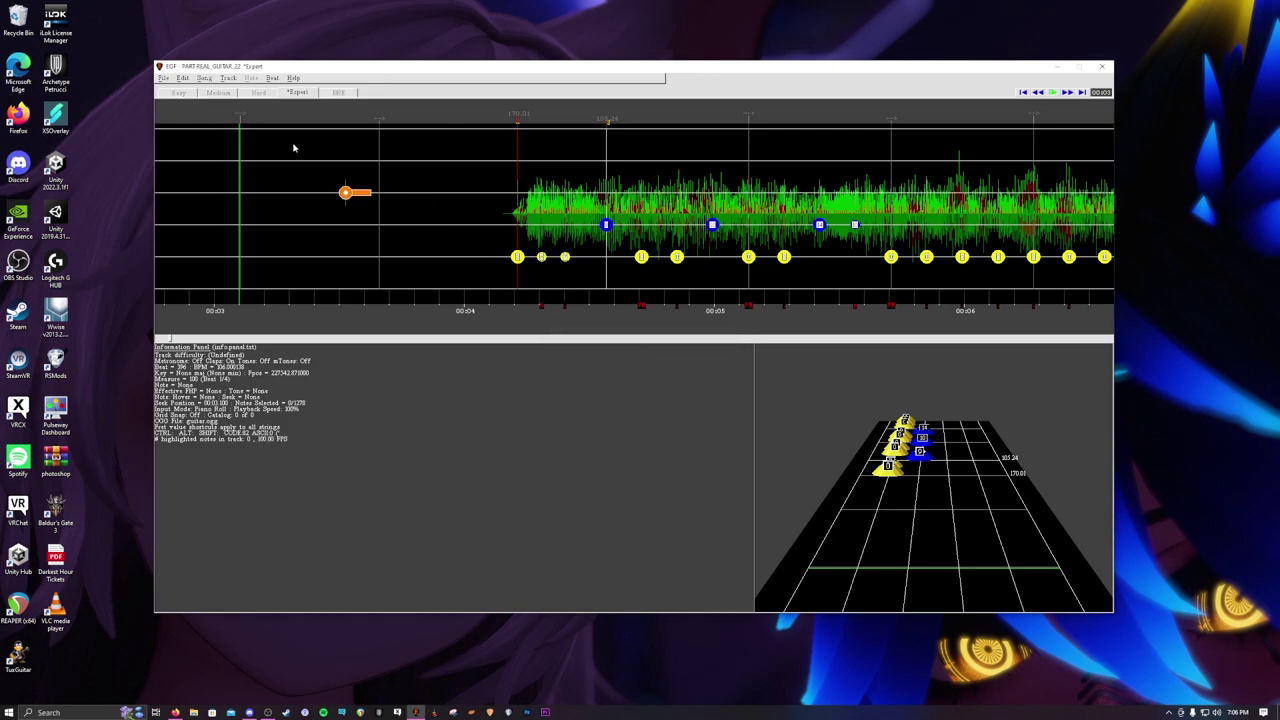
# Save the project once more, again skipping the update of the chords' finger information.
pyautogui.click(163, 80)
pyautogui.click(168, 108)
pyautogui.click(620, 358)
pyautogui.click(648, 358)
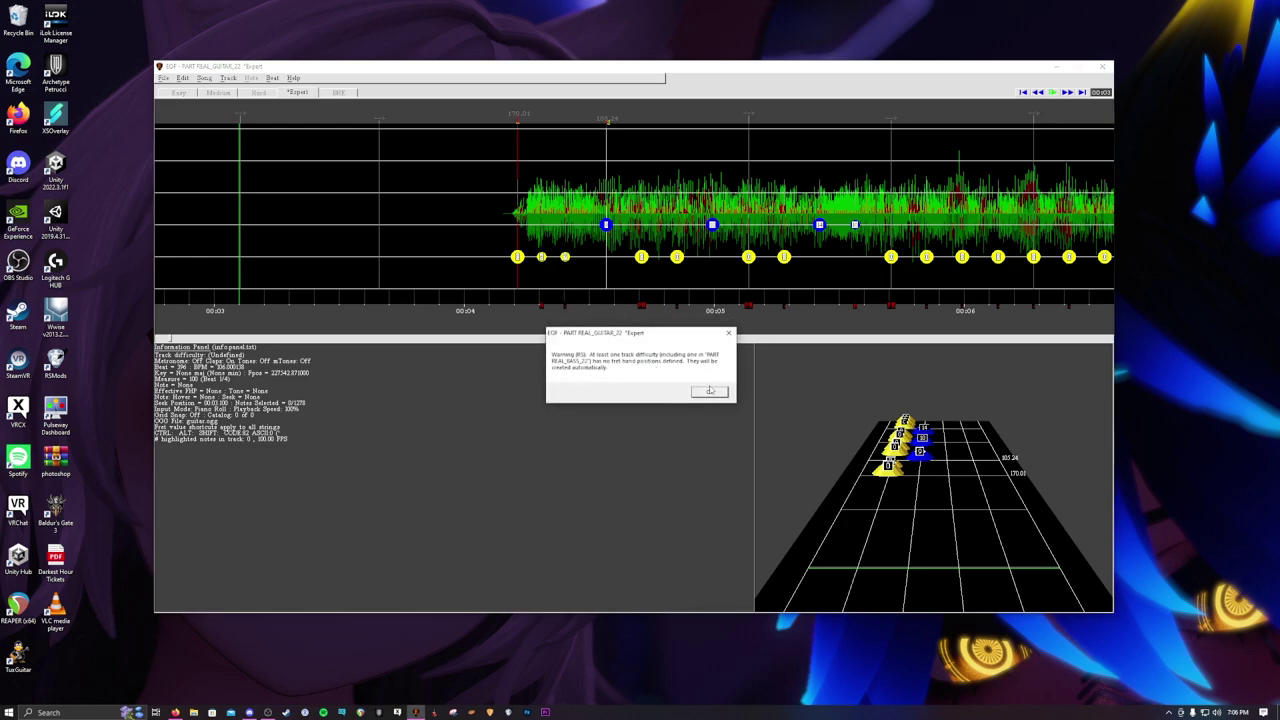